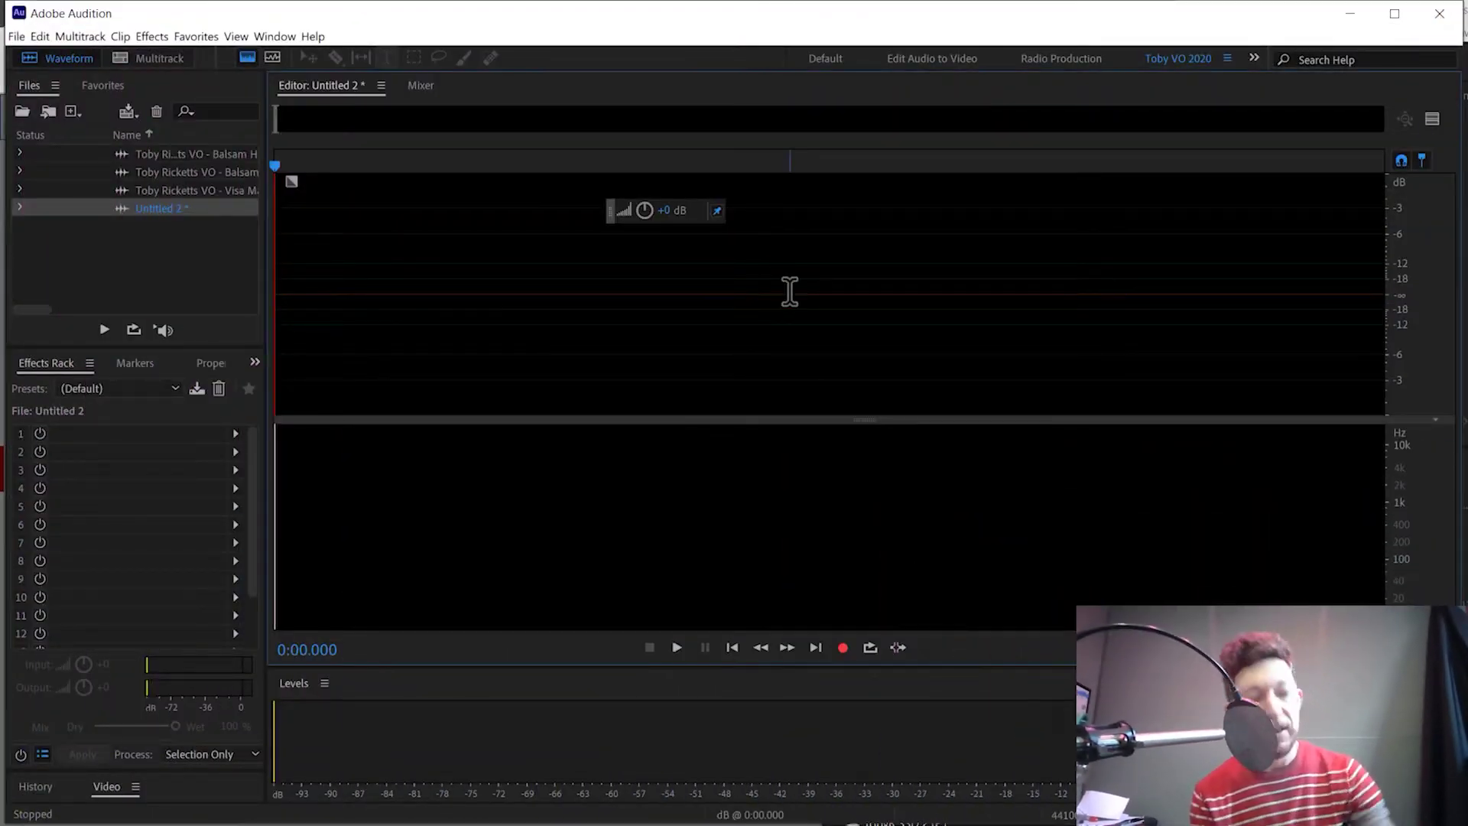
Record a voice take into Untitled 2, stopping at about 4.96 seconds.
key("shift+space")
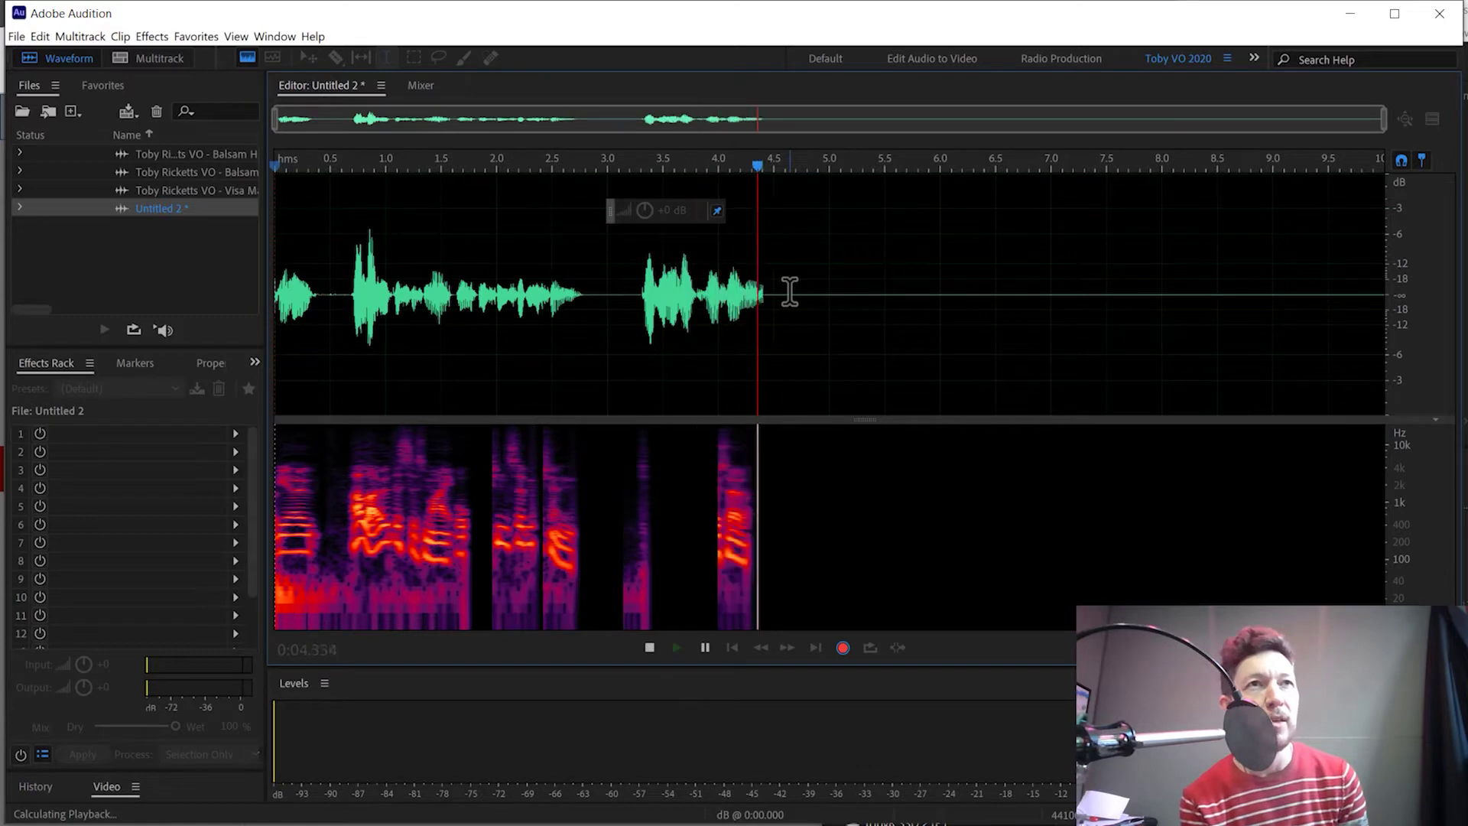
key("space")
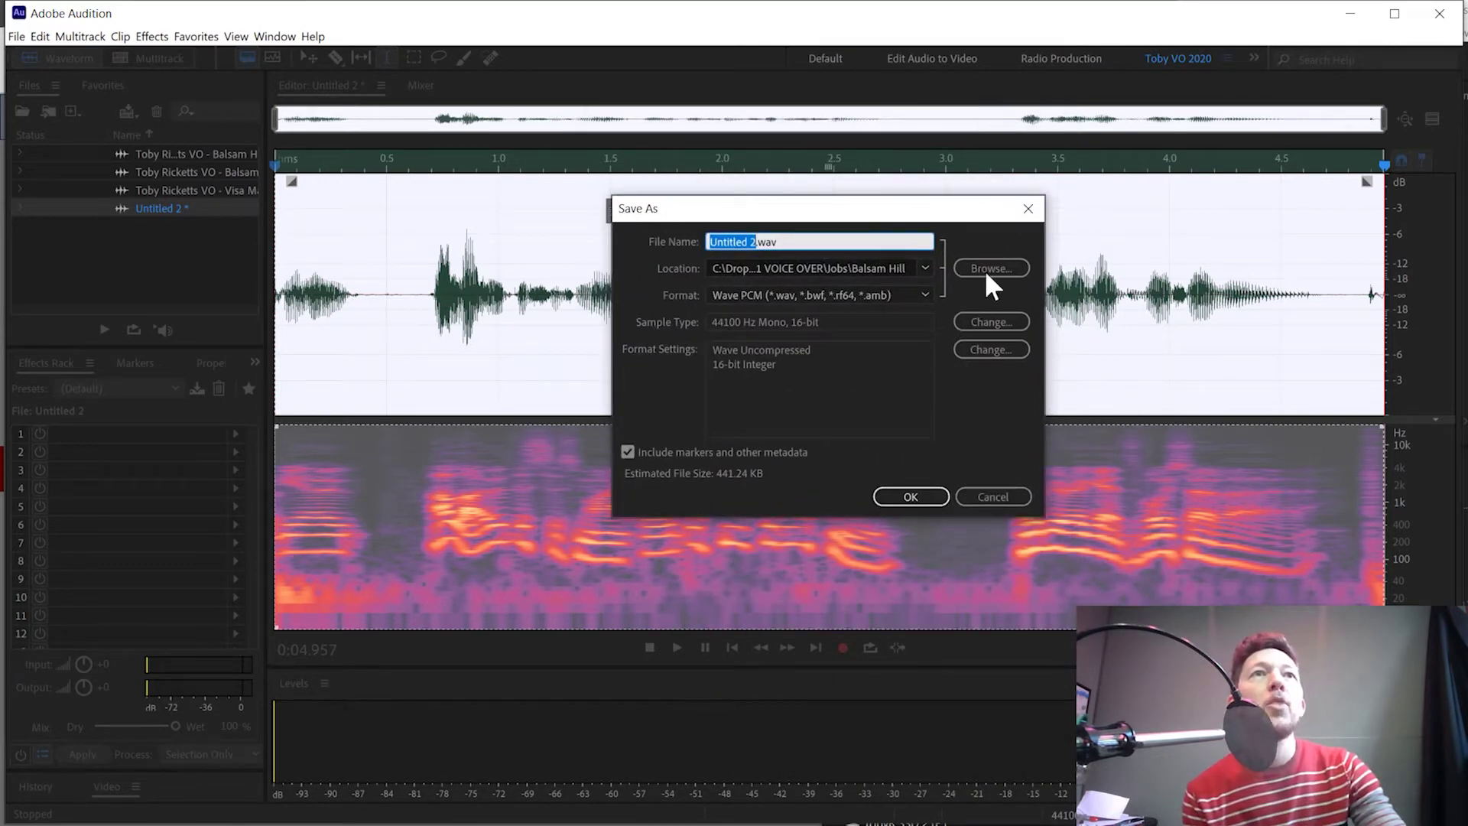
Target Dropbox > 1 VOICE OVER > 2020 Demos and choose MP3 Audio as the file type.
left_click(994, 264)
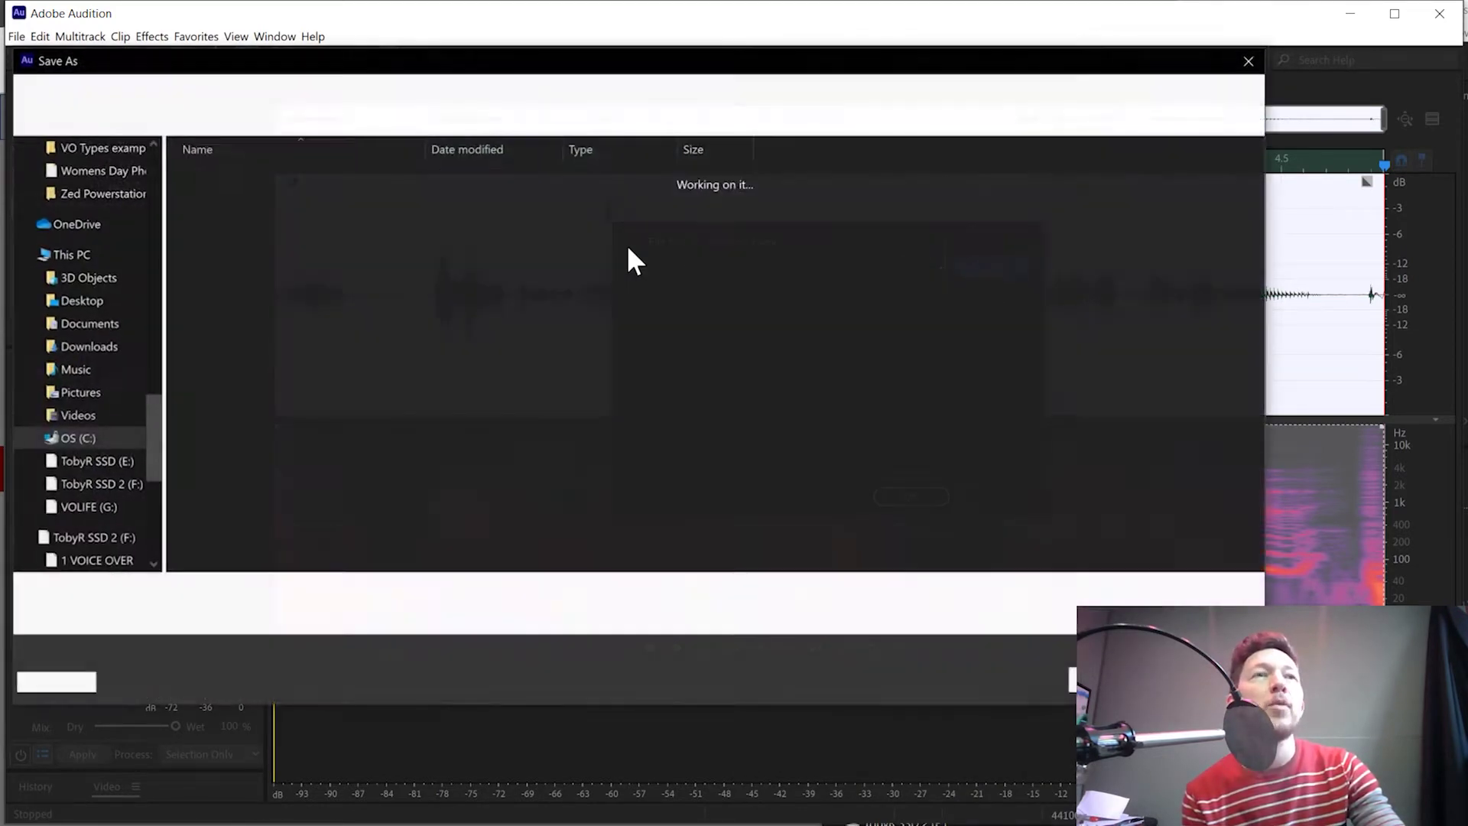
left_click(269, 90)
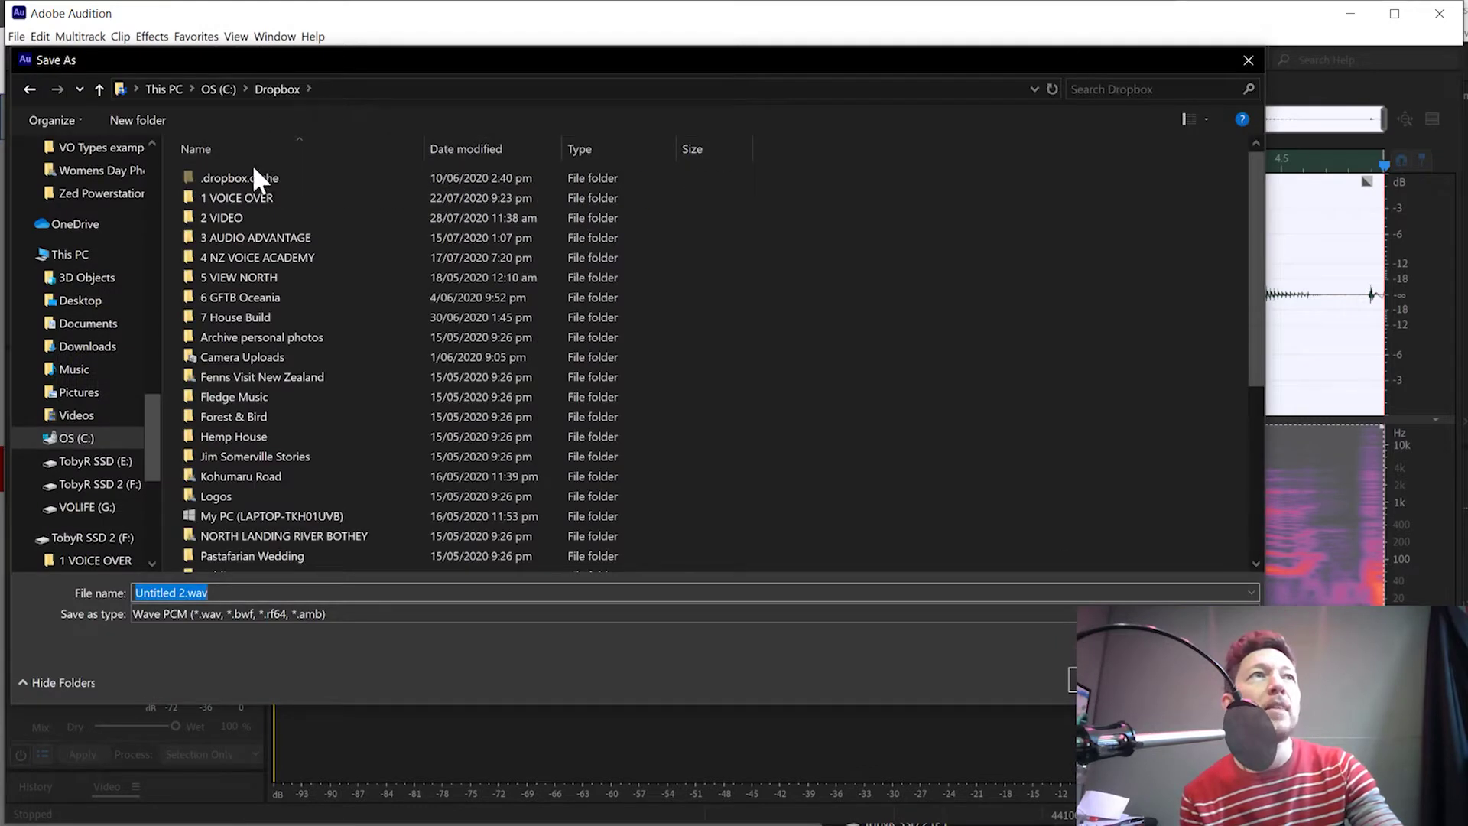
double_click(244, 197)
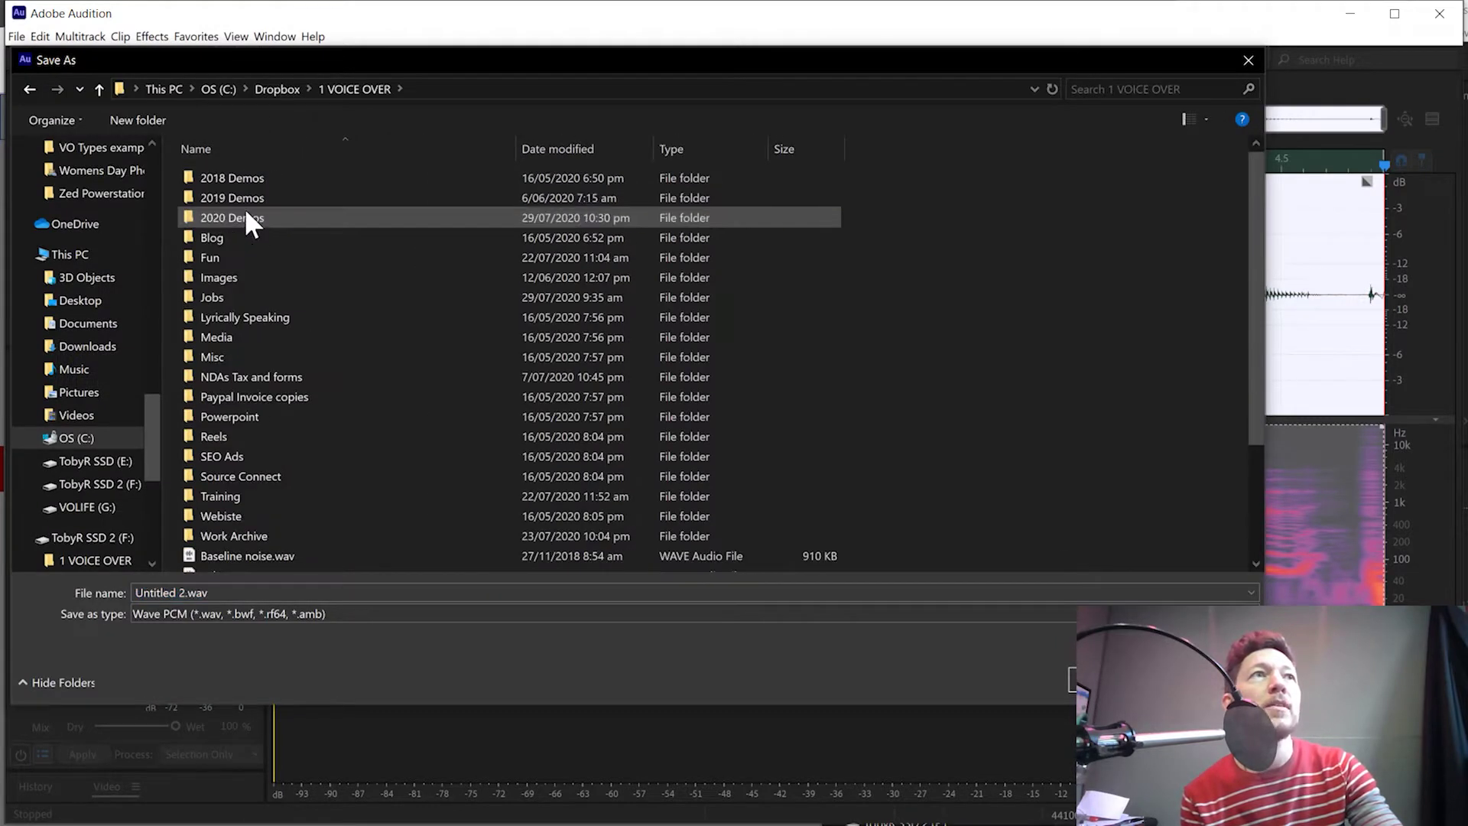
double_click(245, 213)
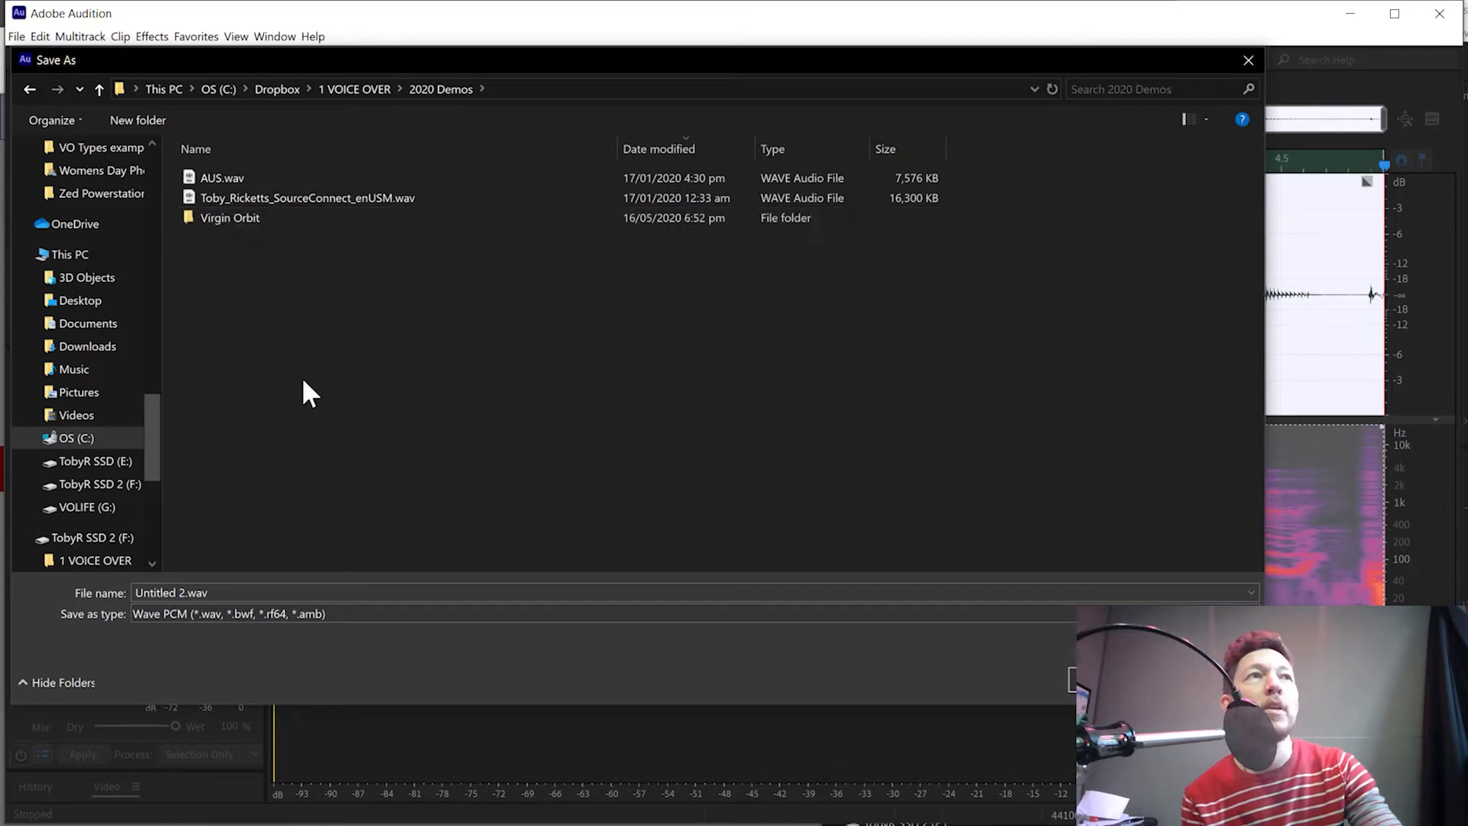
left_click(328, 613)
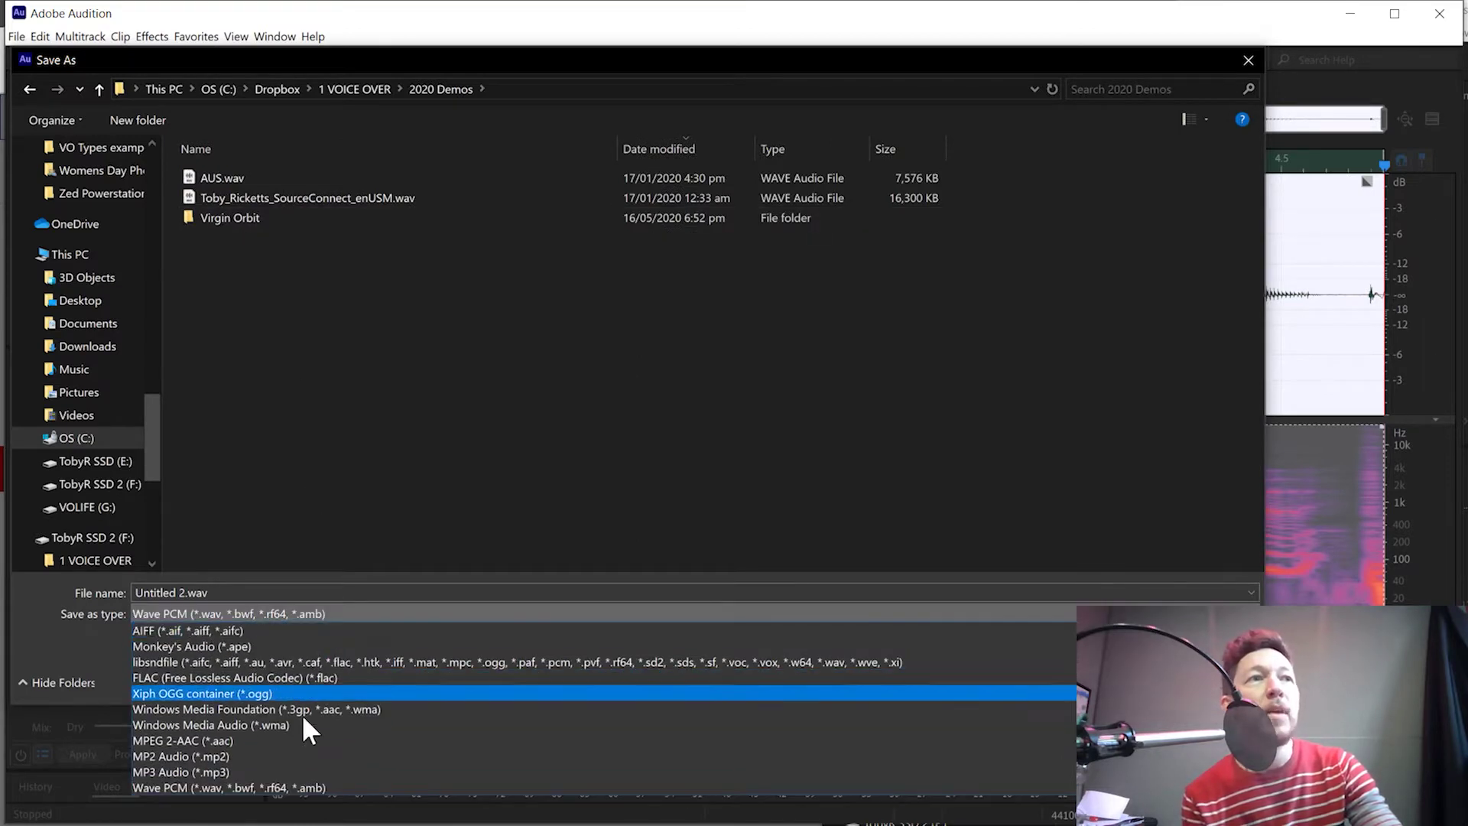
left_click(291, 764)
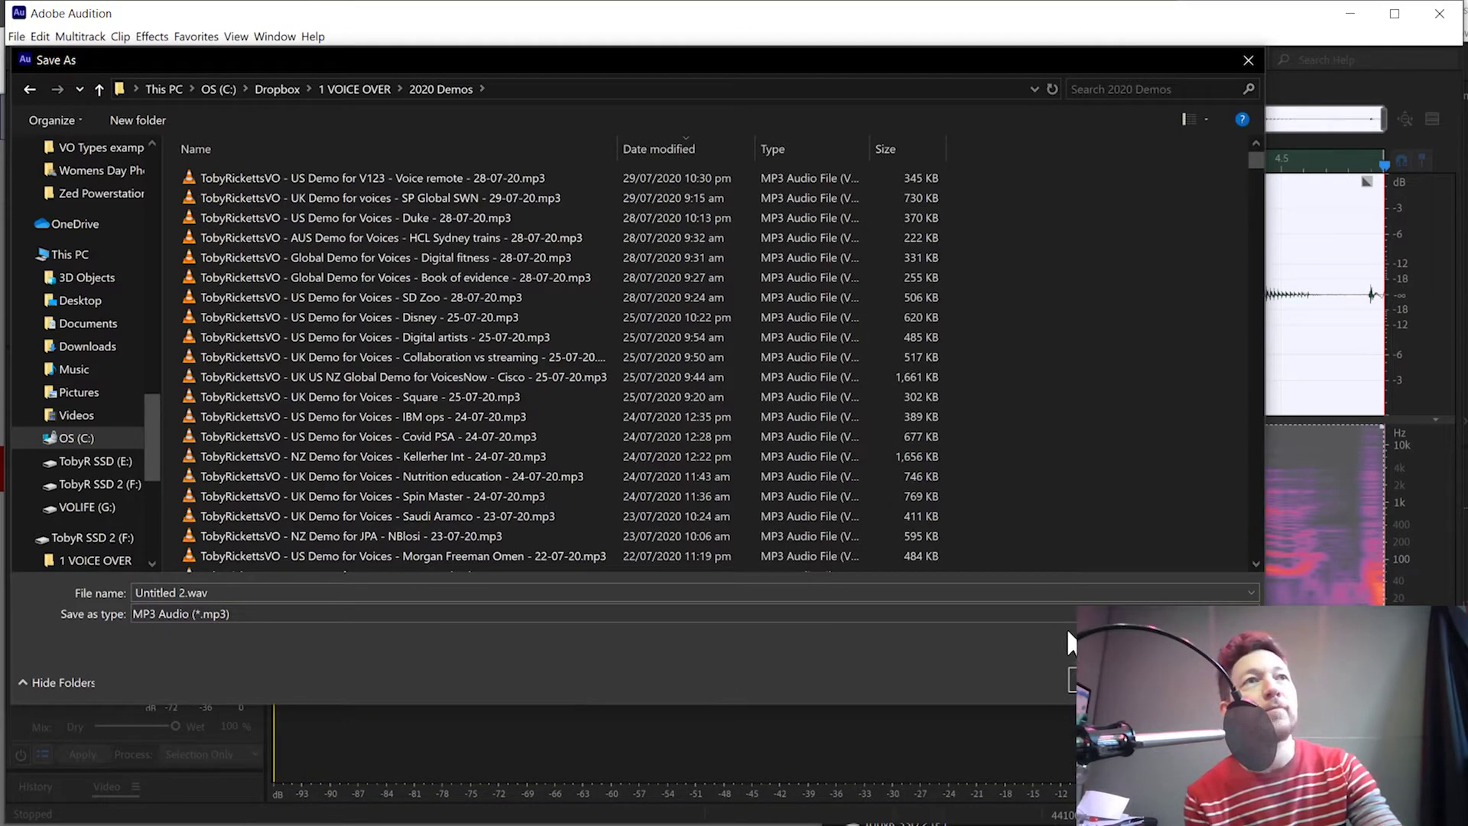
Name the file from an existing demo's name, ending it in 'demo', and accept.
left_click(452, 176)
left_click(229, 593)
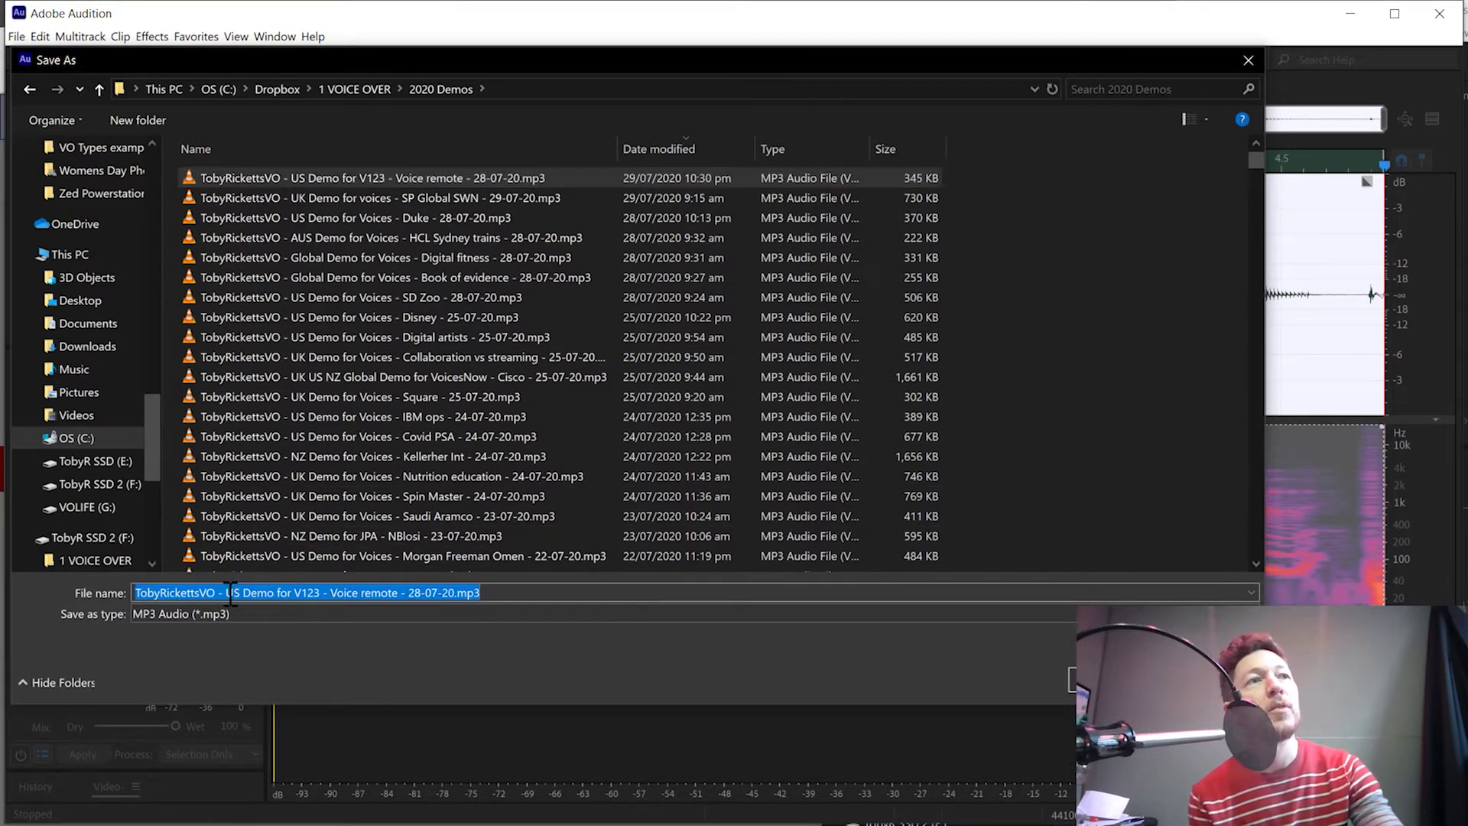
left_click_drag(226, 592, 538, 575)
type("demo")
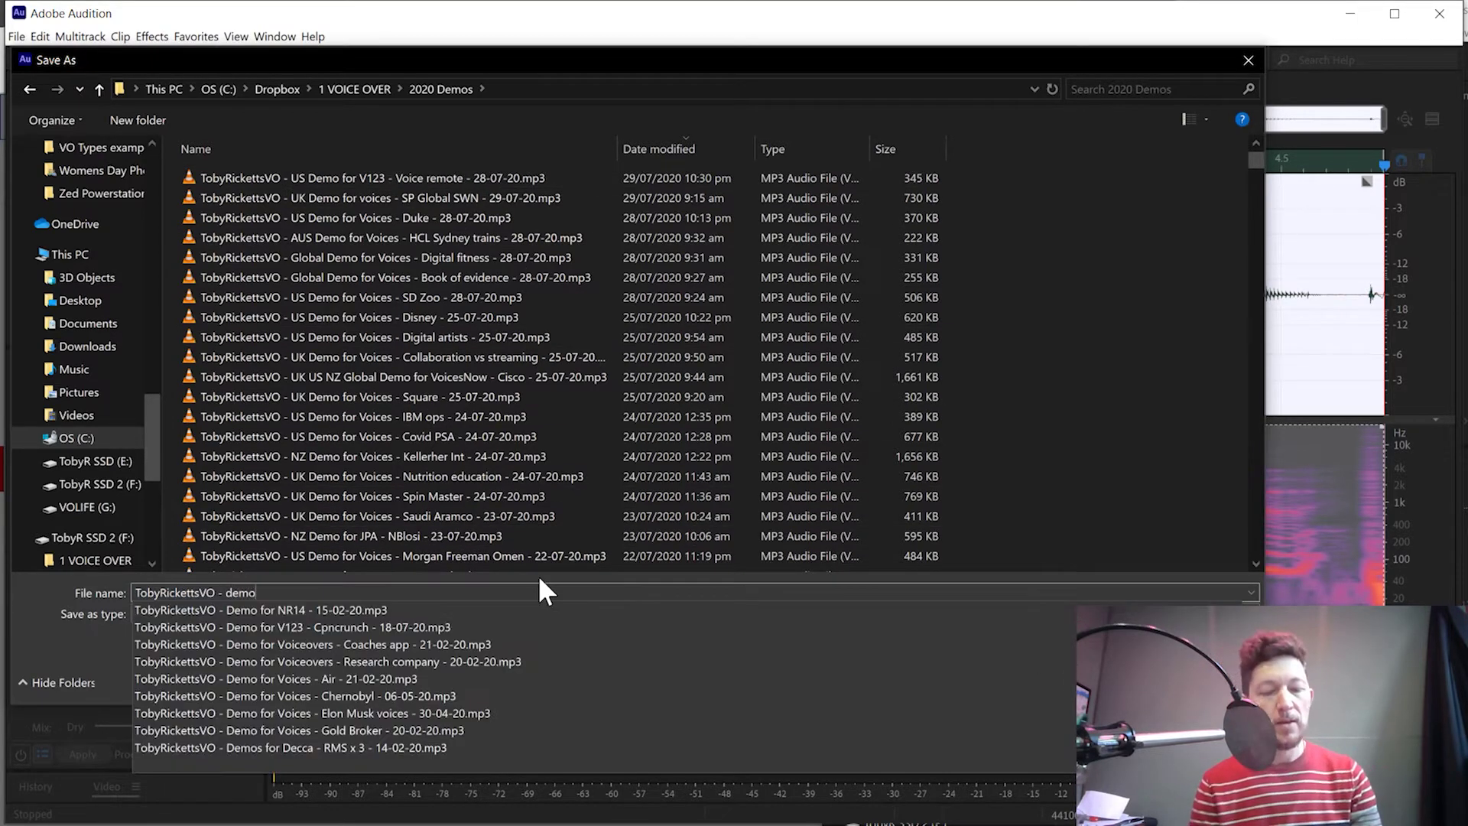
key("Return")
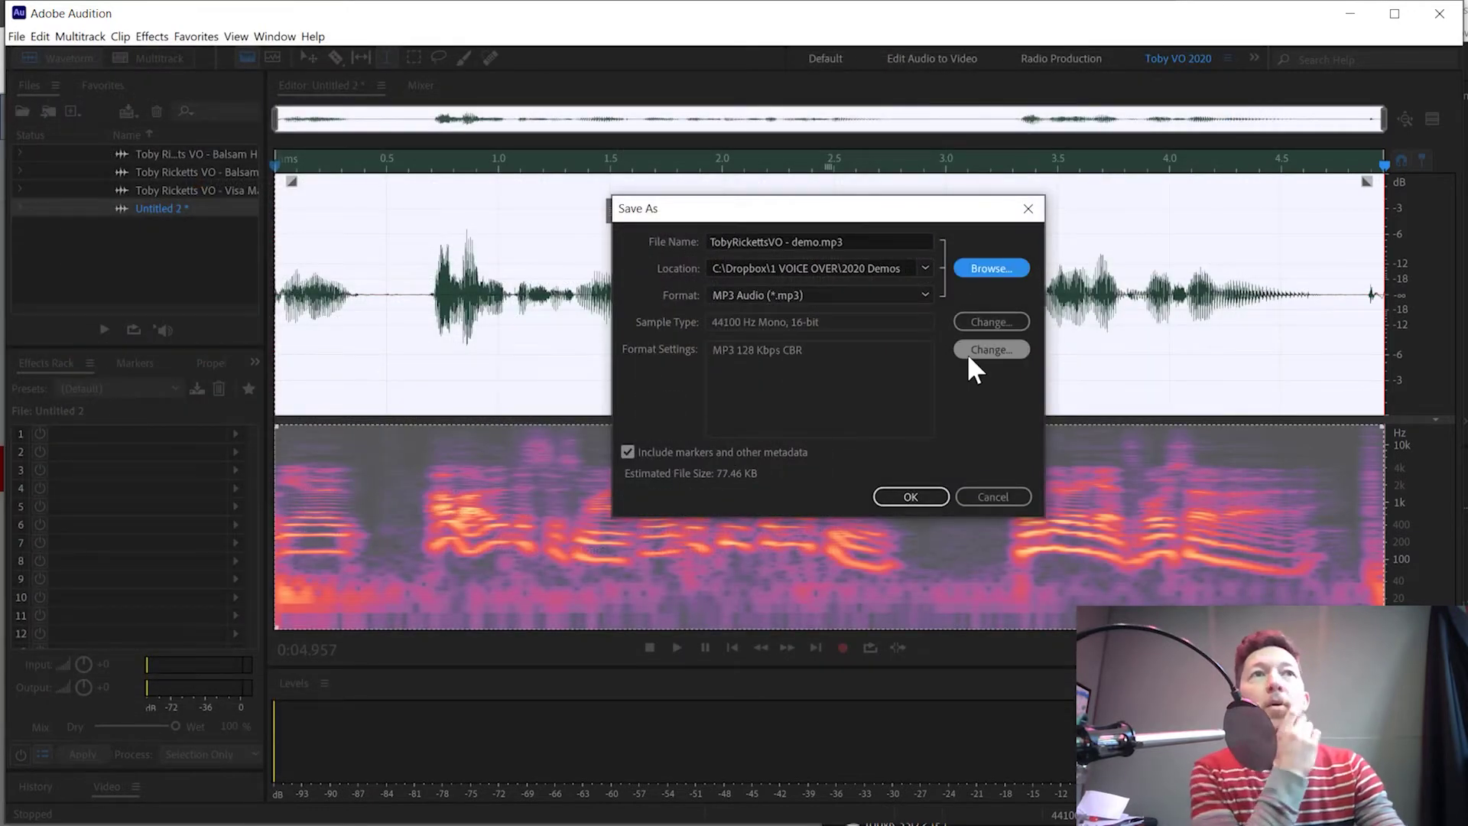
Keep the MP3 format settings at constant 128 Kbps (44100 Hz) and confirm with OK.
left_click(979, 352)
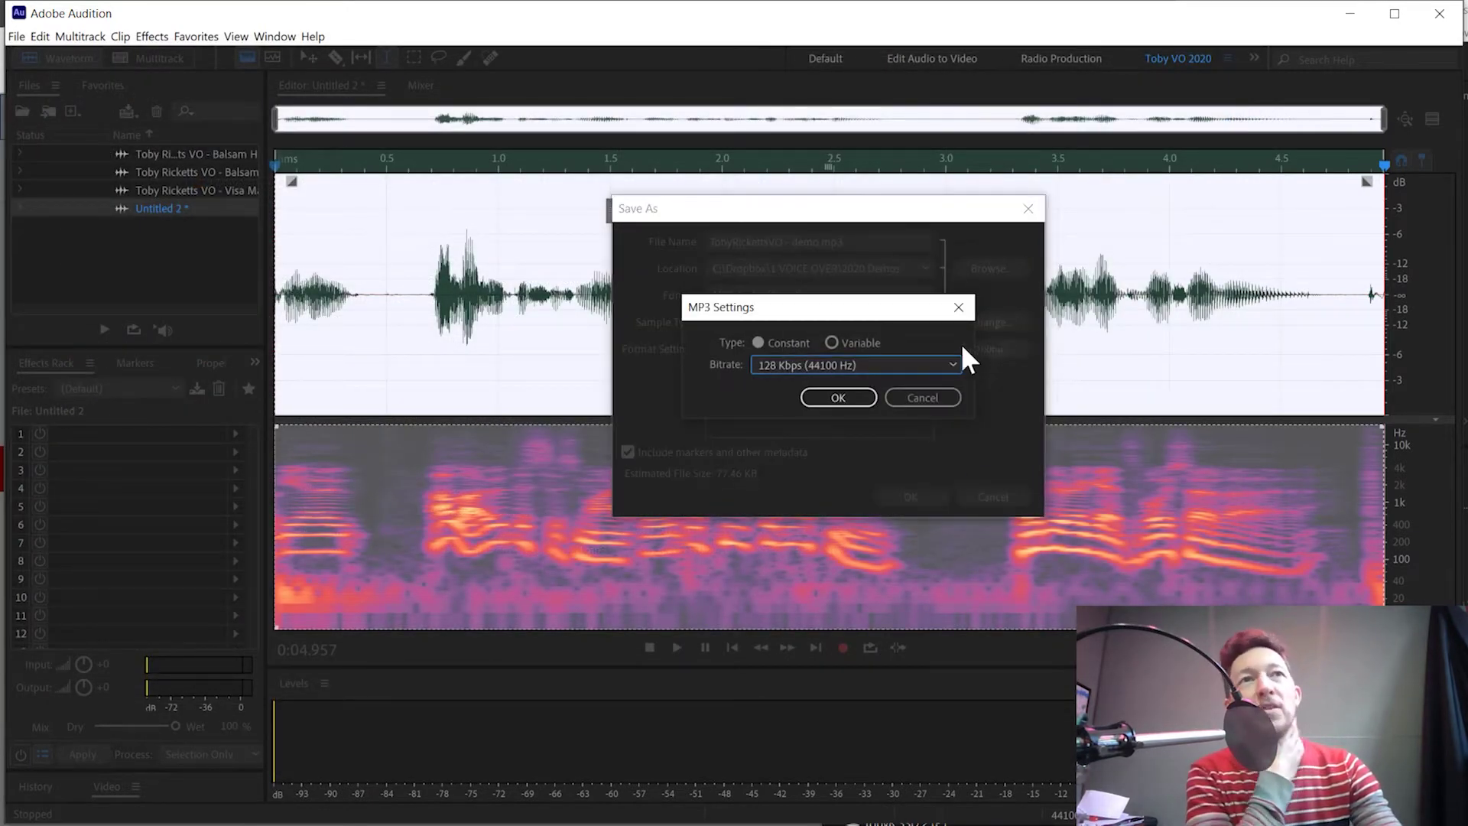
left_click_drag(881, 310, 984, 351)
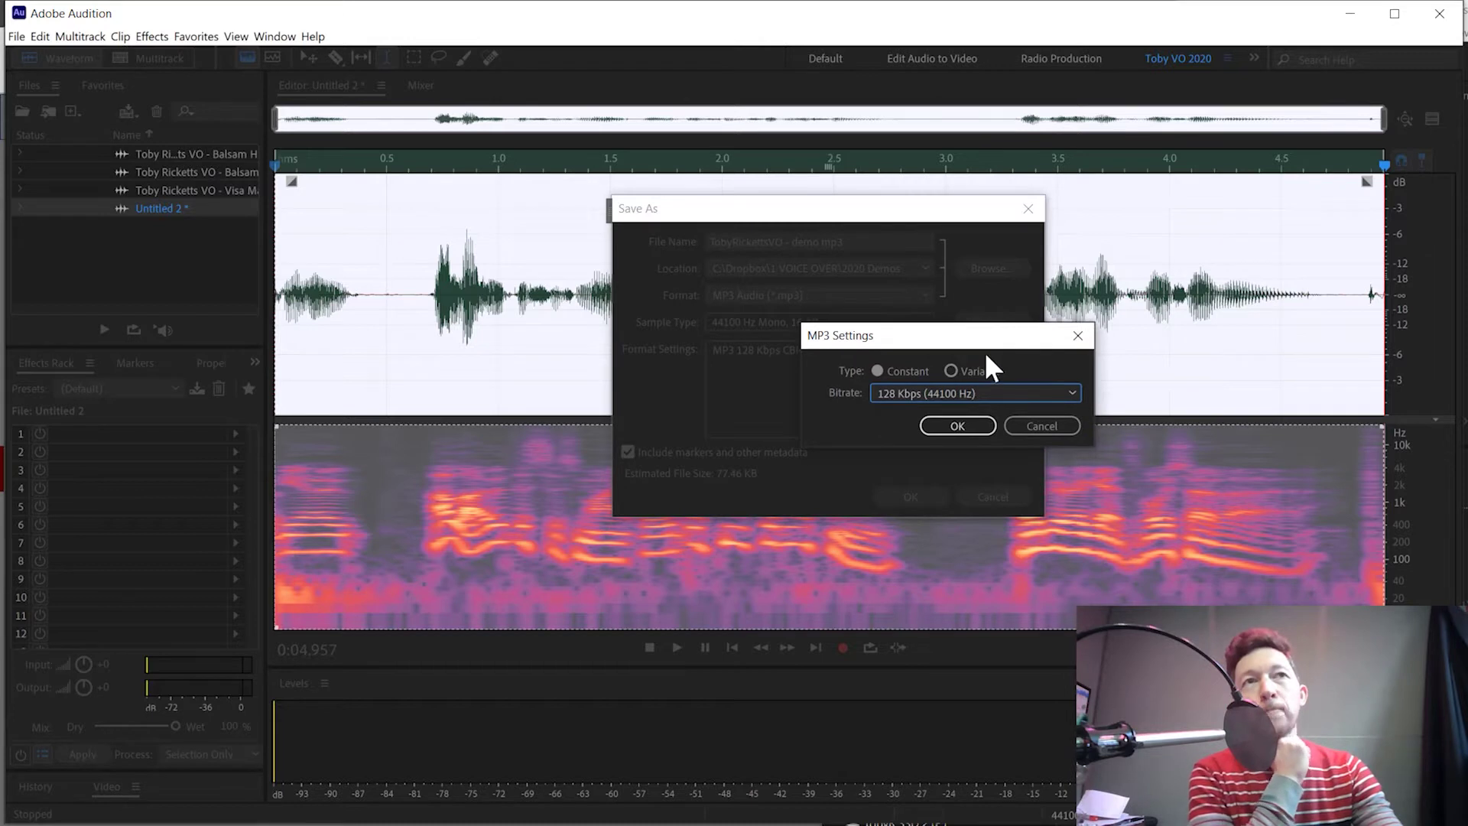
left_click(983, 395)
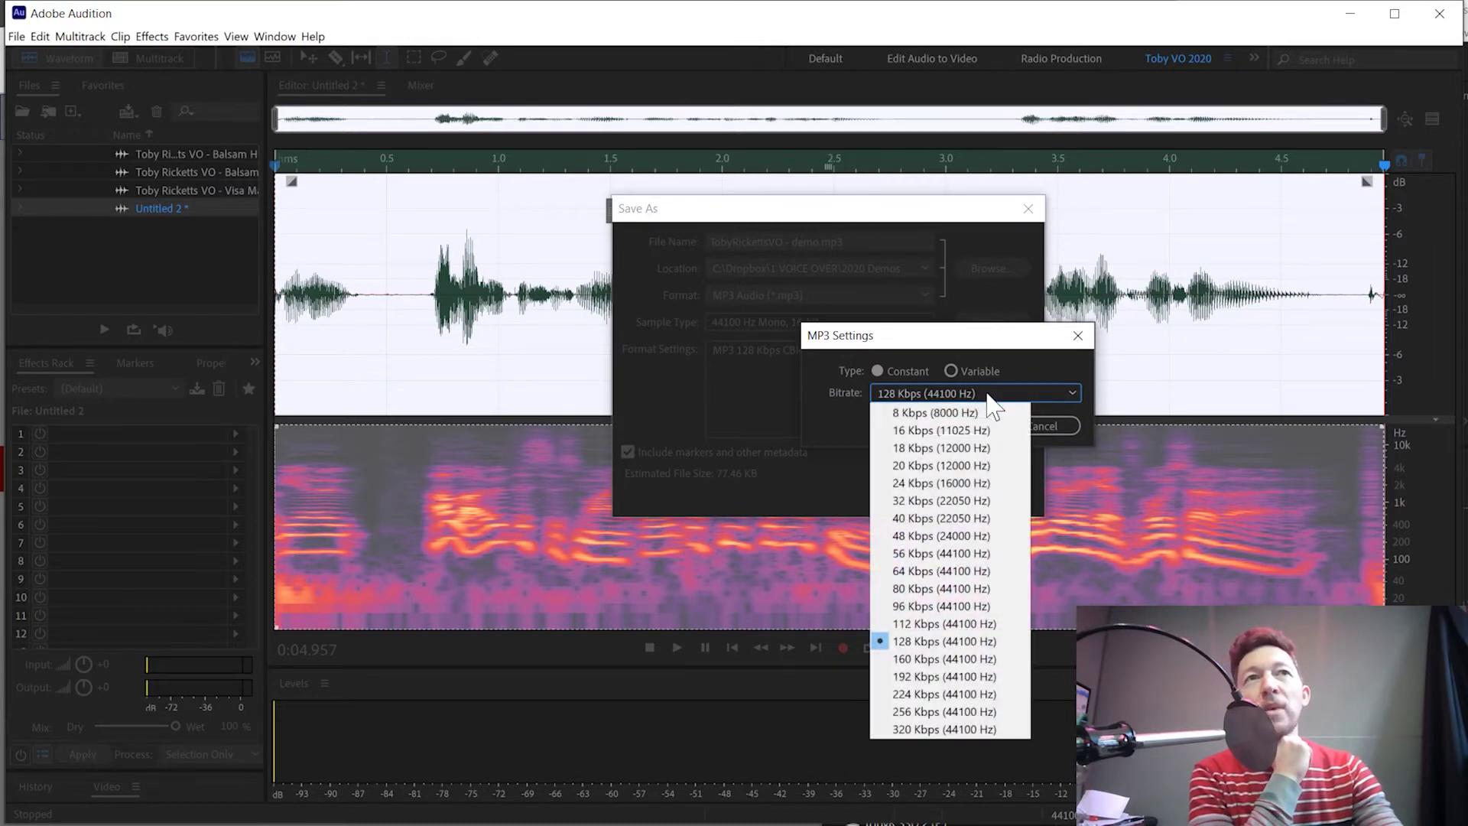
left_click(953, 656)
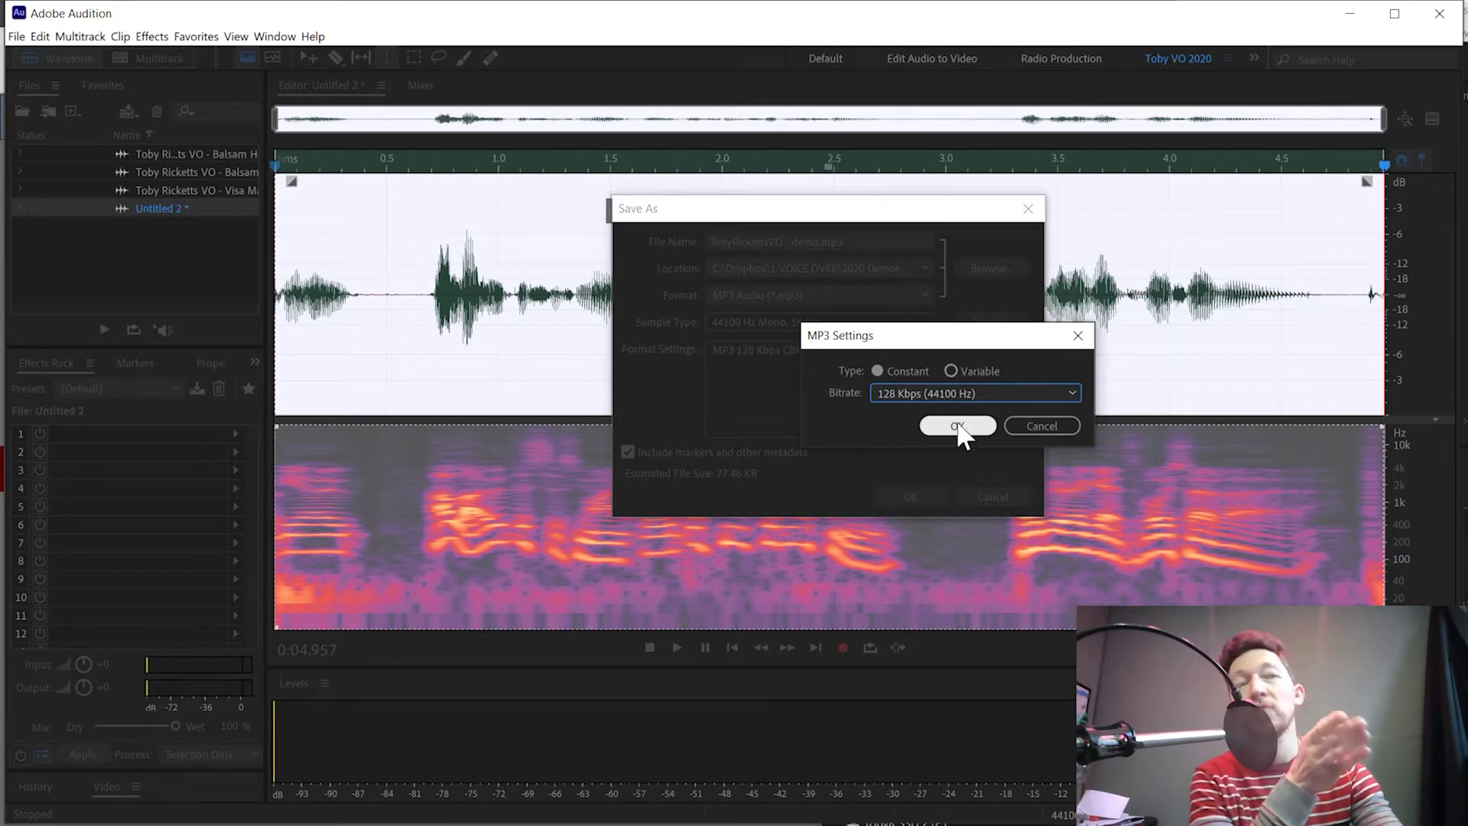
left_click(951, 392)
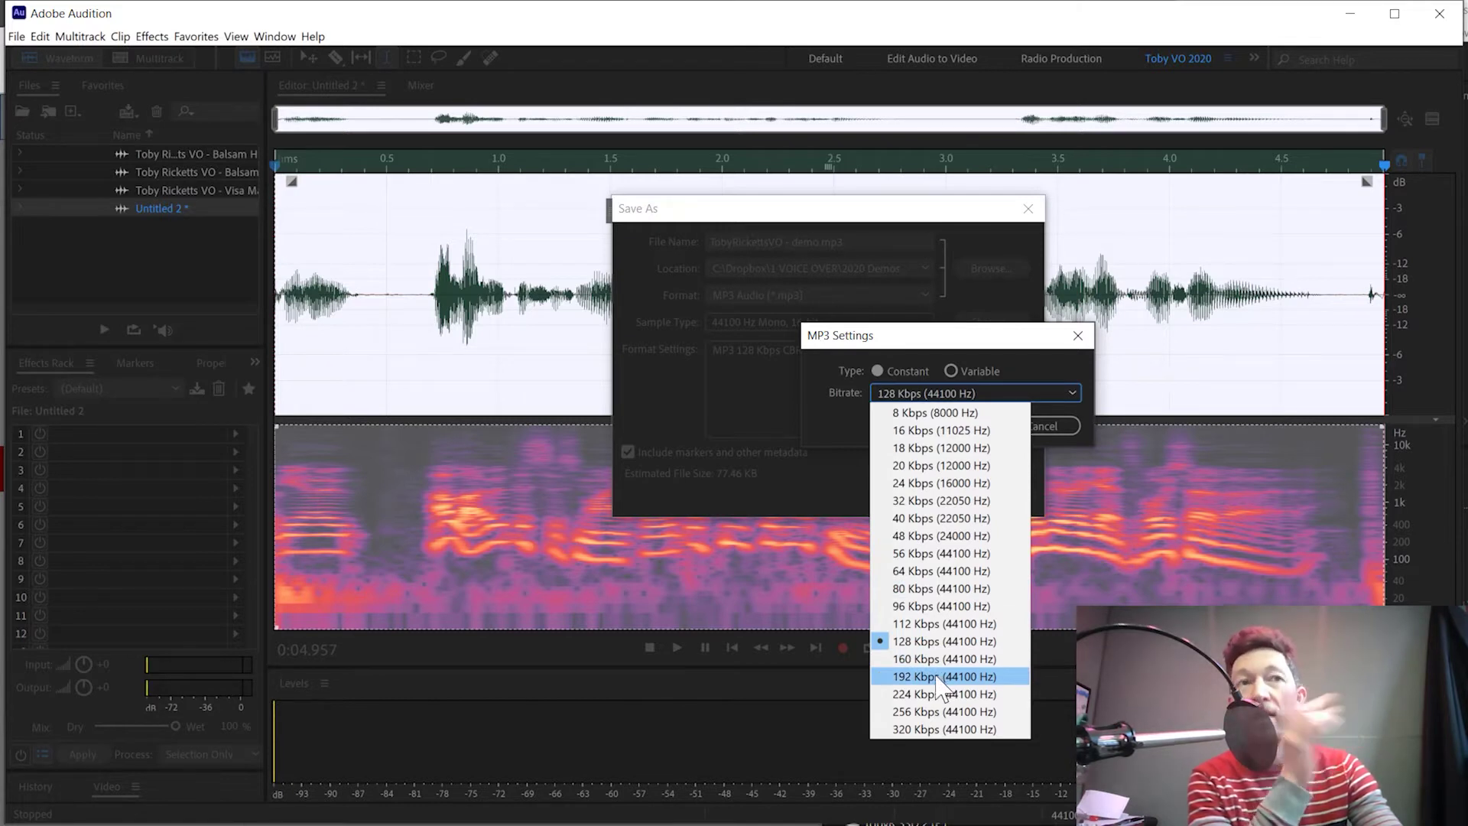
left_click(944, 356)
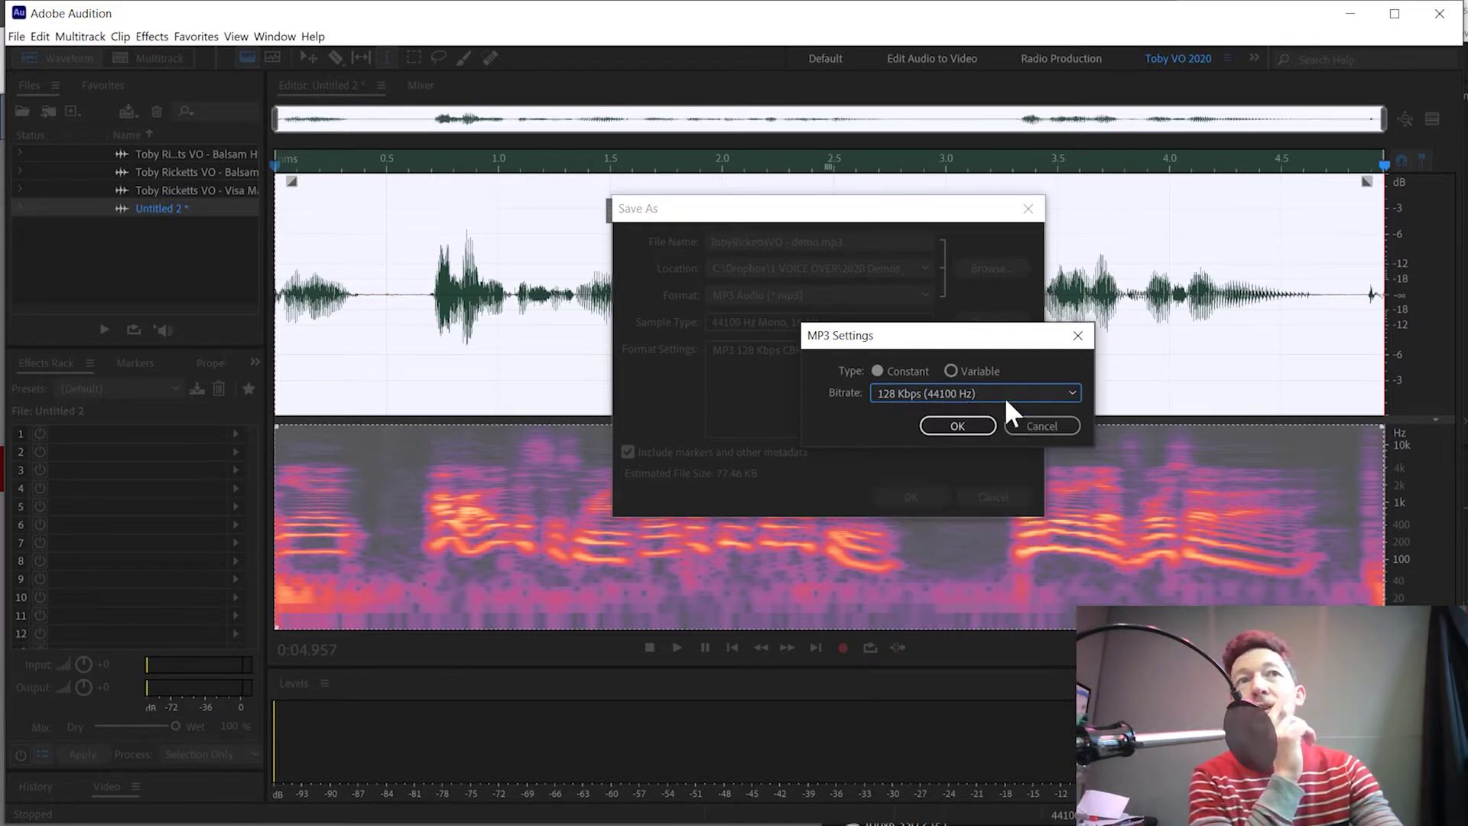
left_click(965, 426)
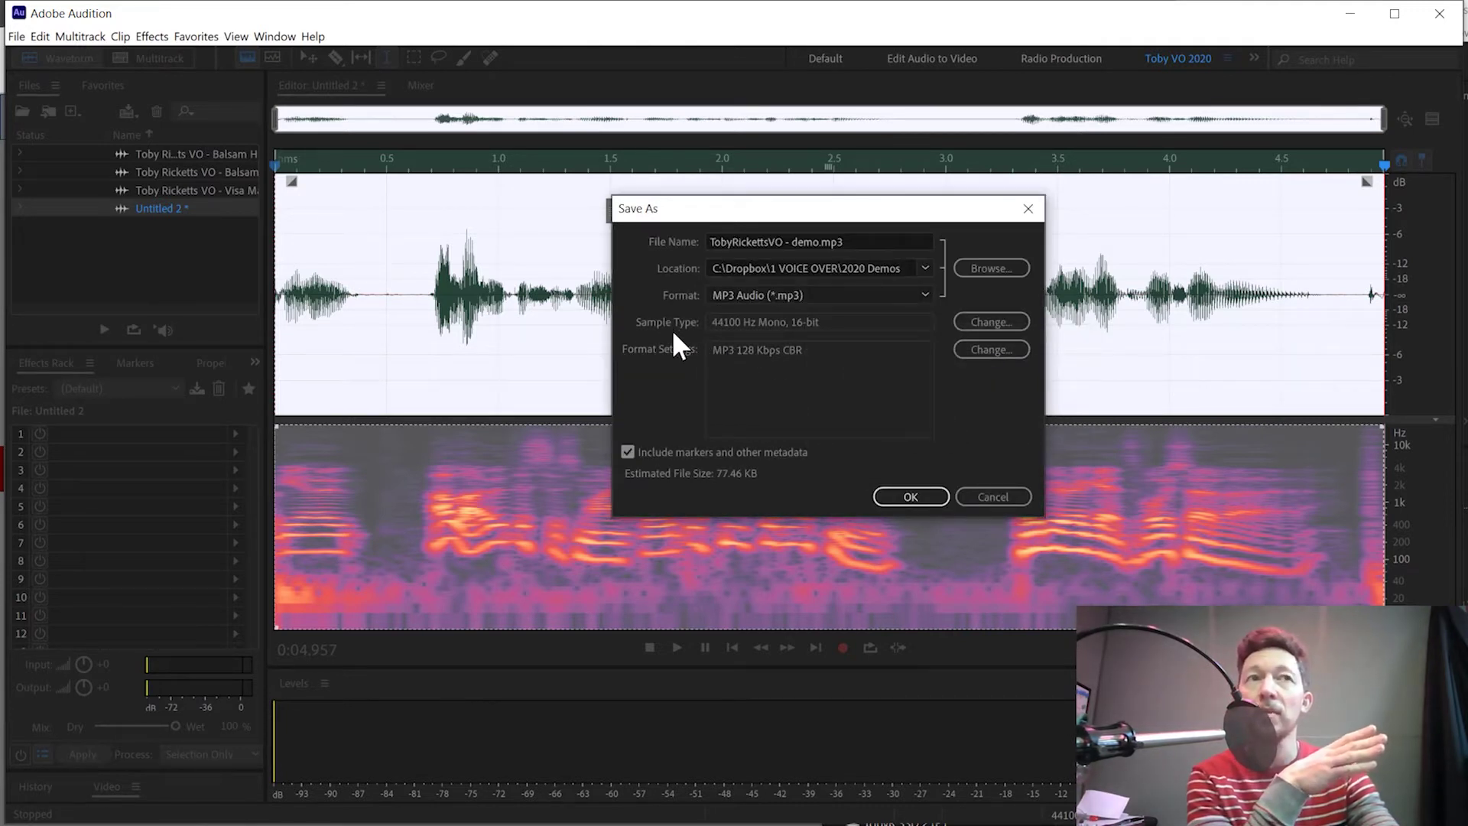
Cancel the save and record a new take over the whole waveform, stopping at 3.685 s.
left_click(994, 497)
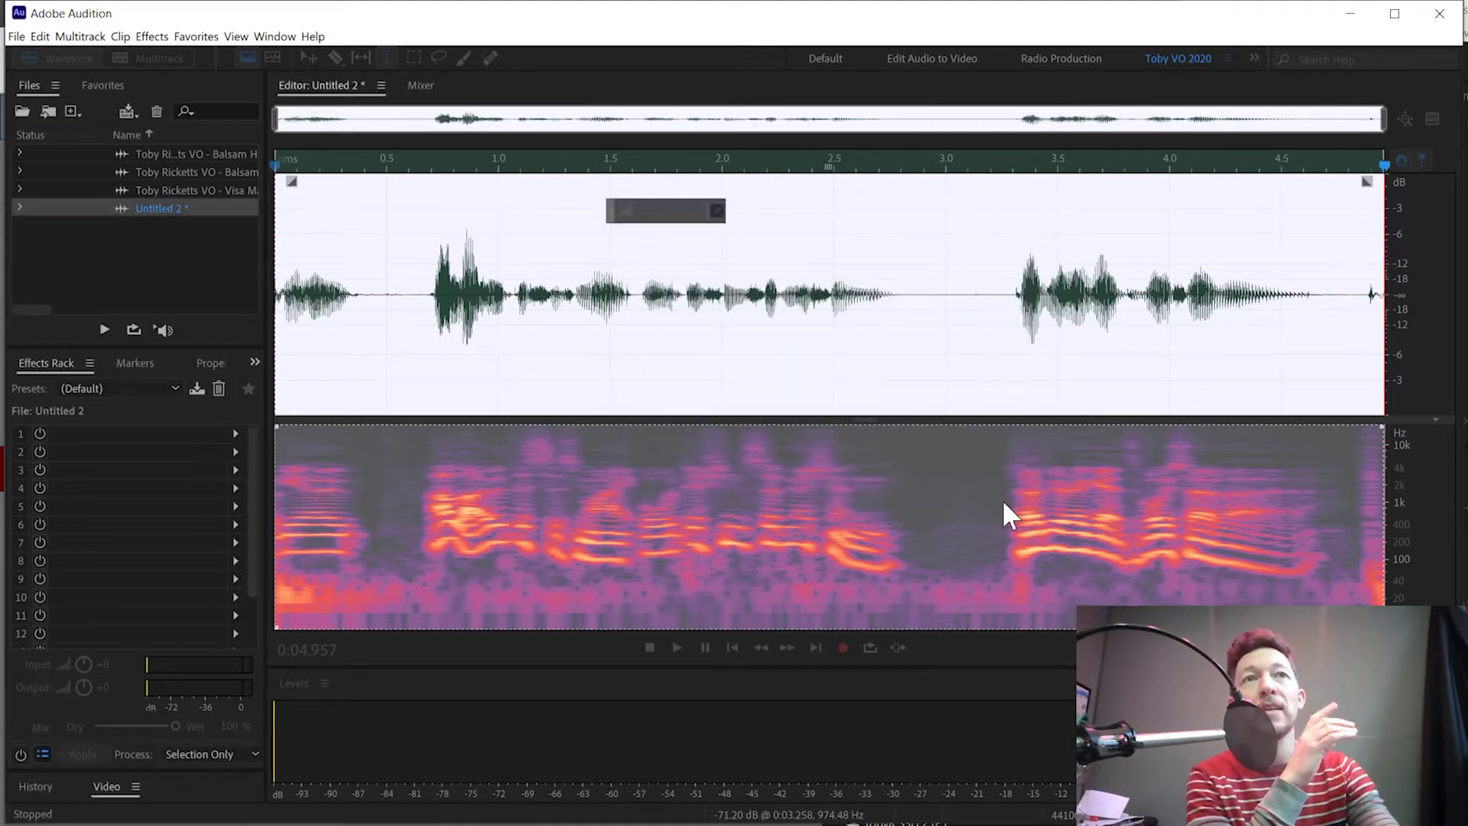
left_click(778, 304)
double_click(655, 308)
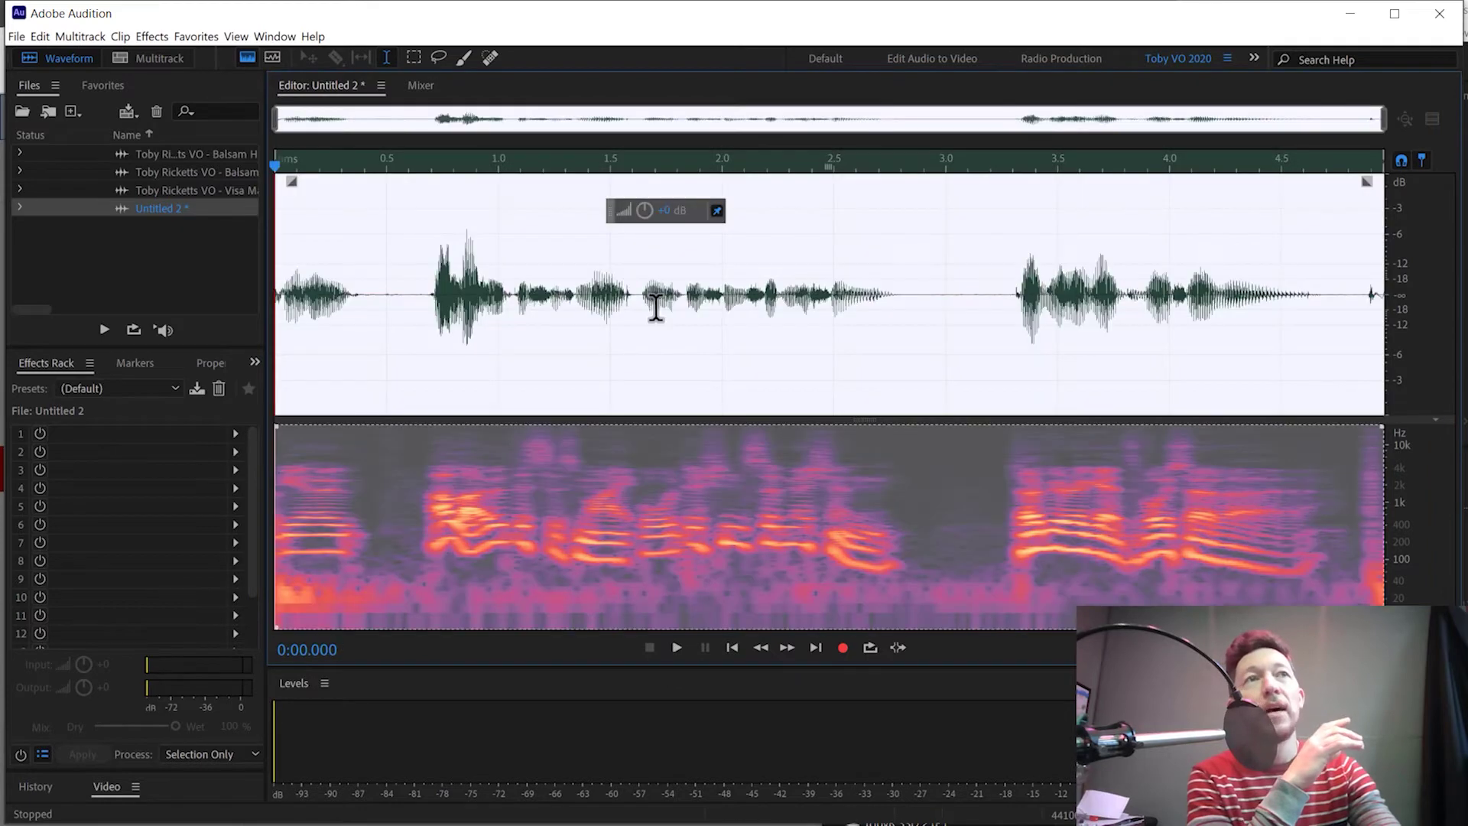
key("shift+space")
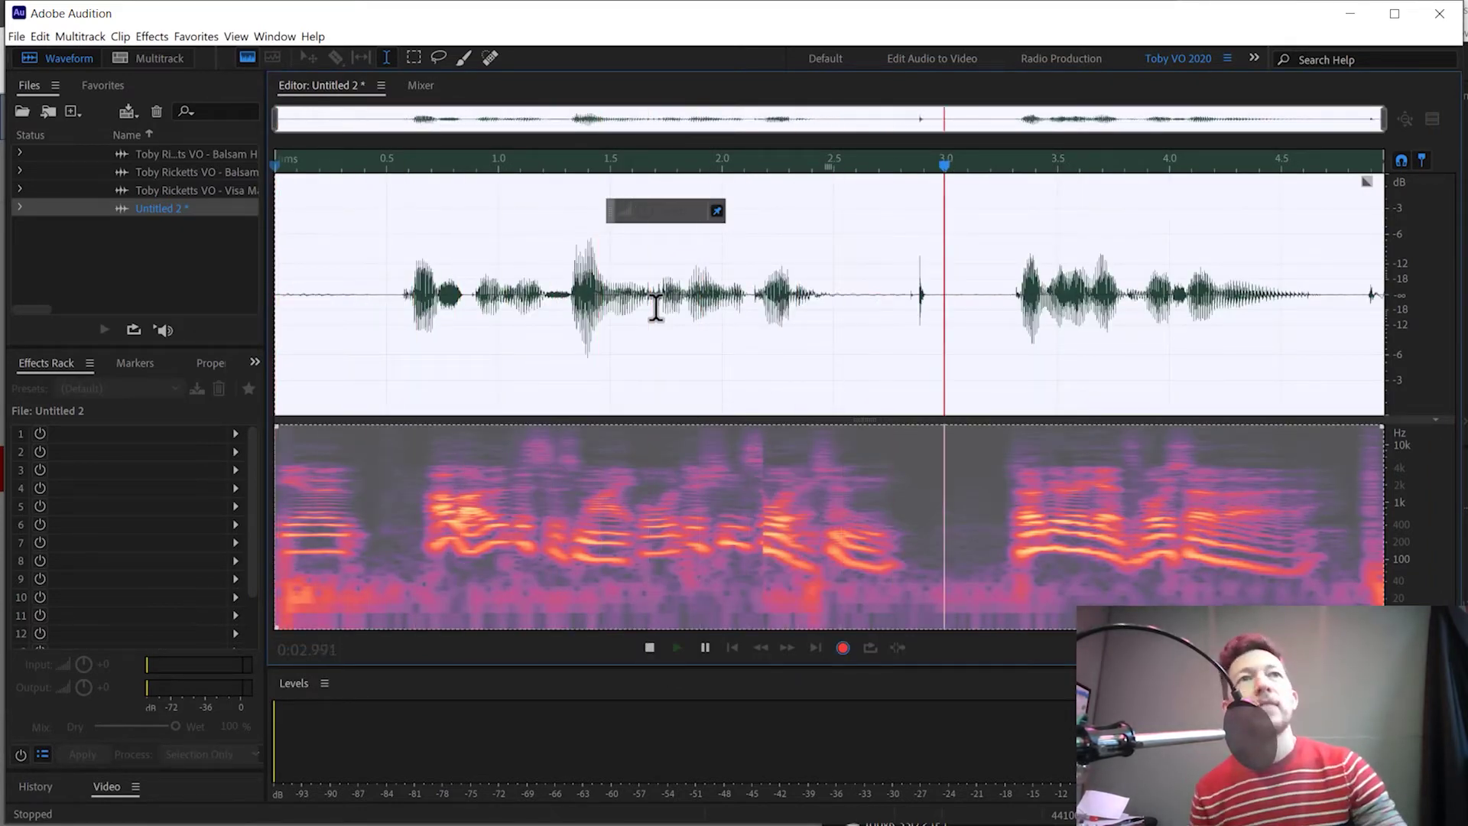
key("space")
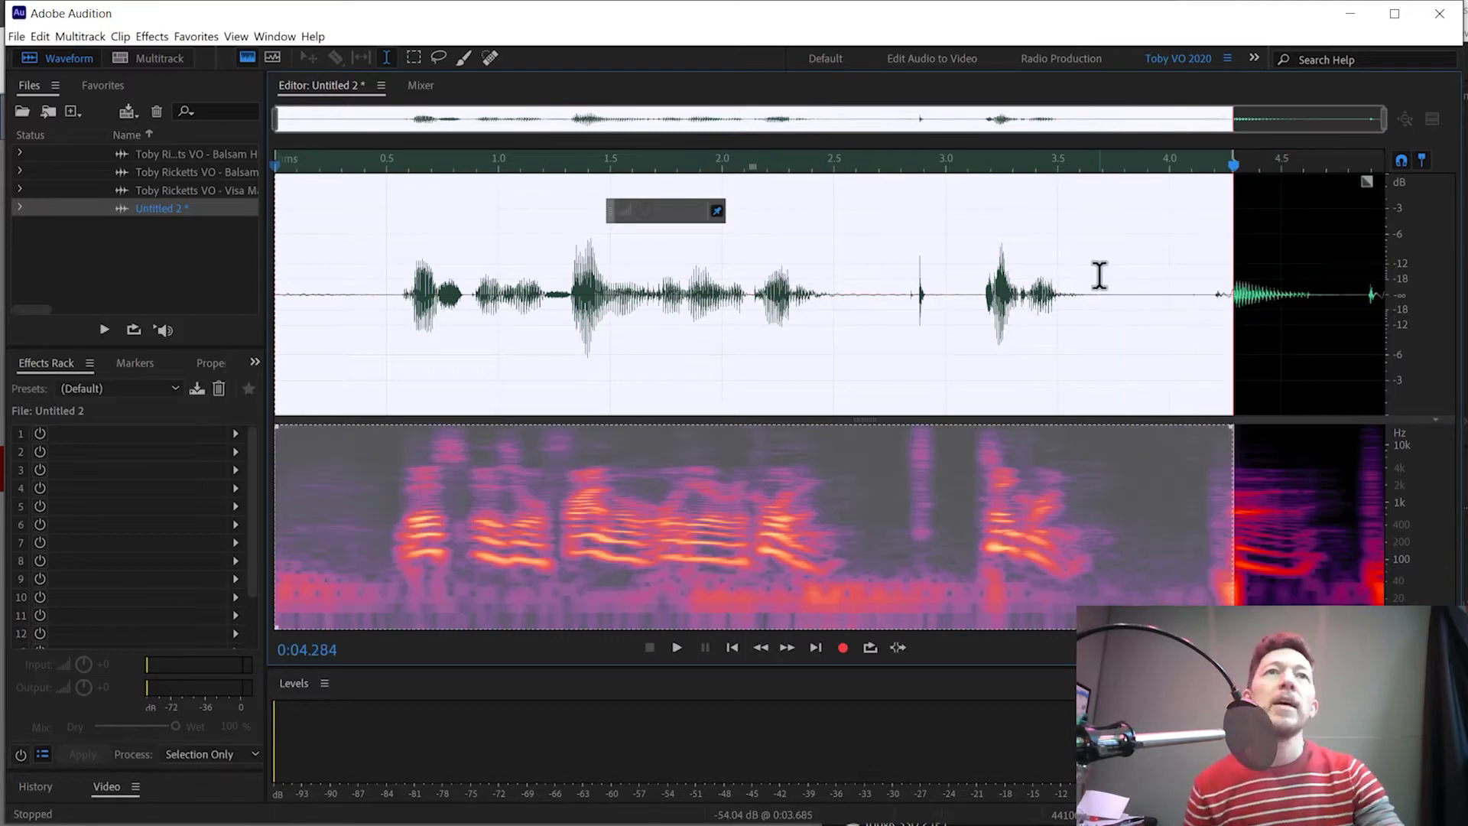
Delete the audio after 3.685 s and silence the opening half-second.
left_click_drag(1101, 275, 1384, 279)
key("Delete")
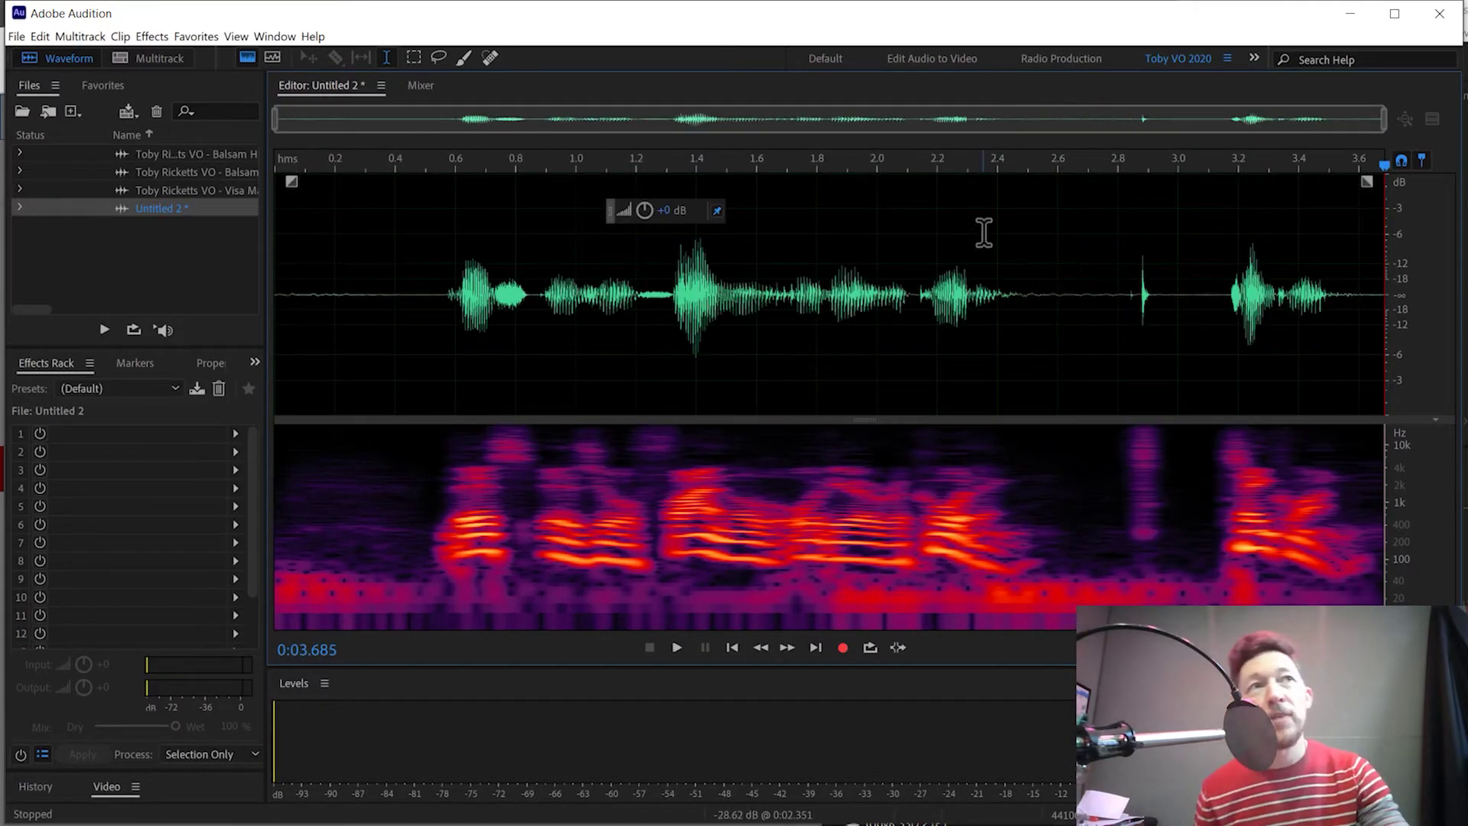
left_click_drag(439, 273, 71, 313)
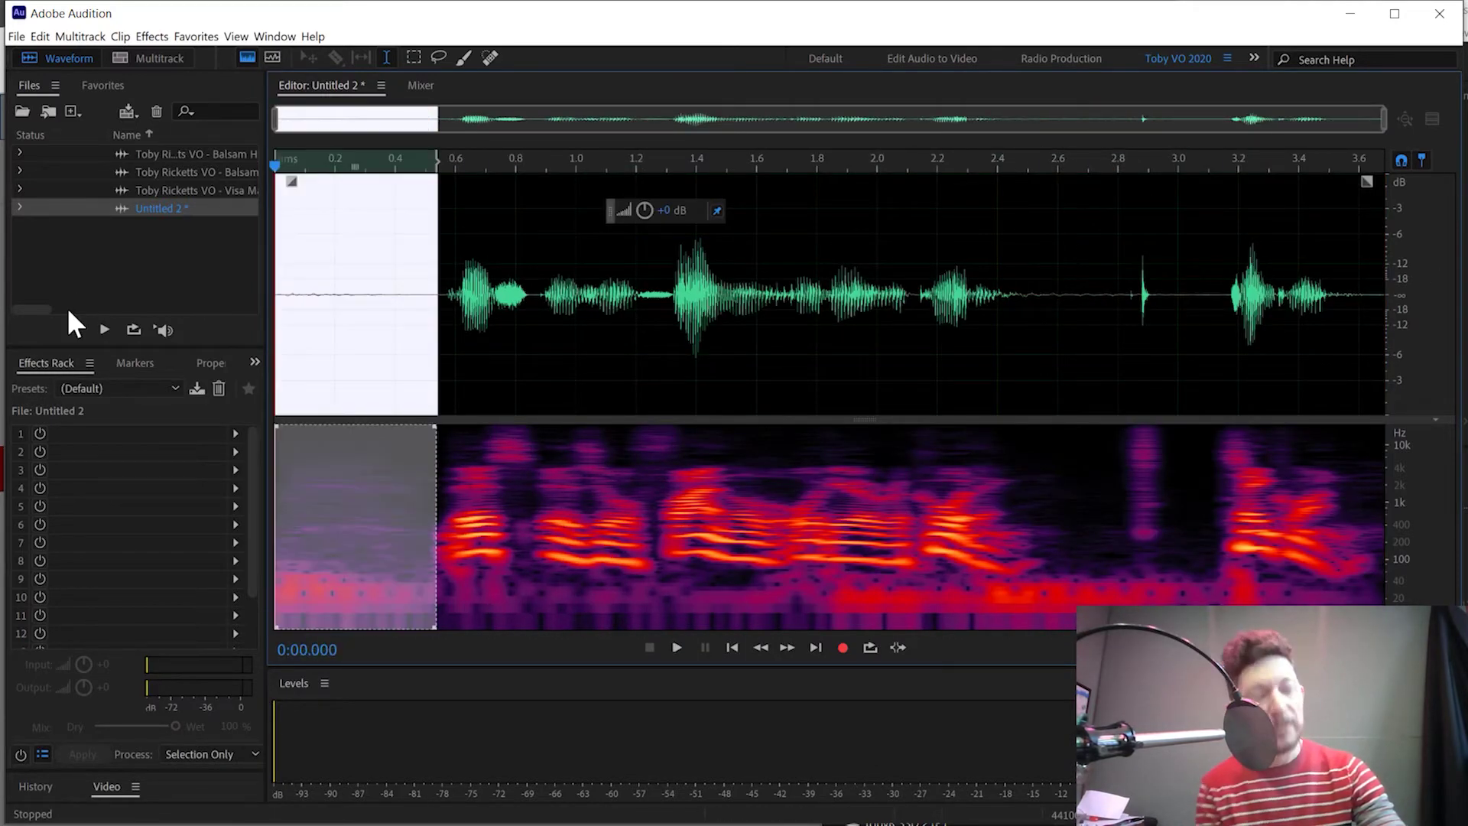
key("ctrl+shift+l")
Replace the click near 2.8 s with a generated tone, play back the edit, then save.
left_click_drag(1046, 275, 1226, 279)
key("ctrl+shift+l")
left_click(1134, 292)
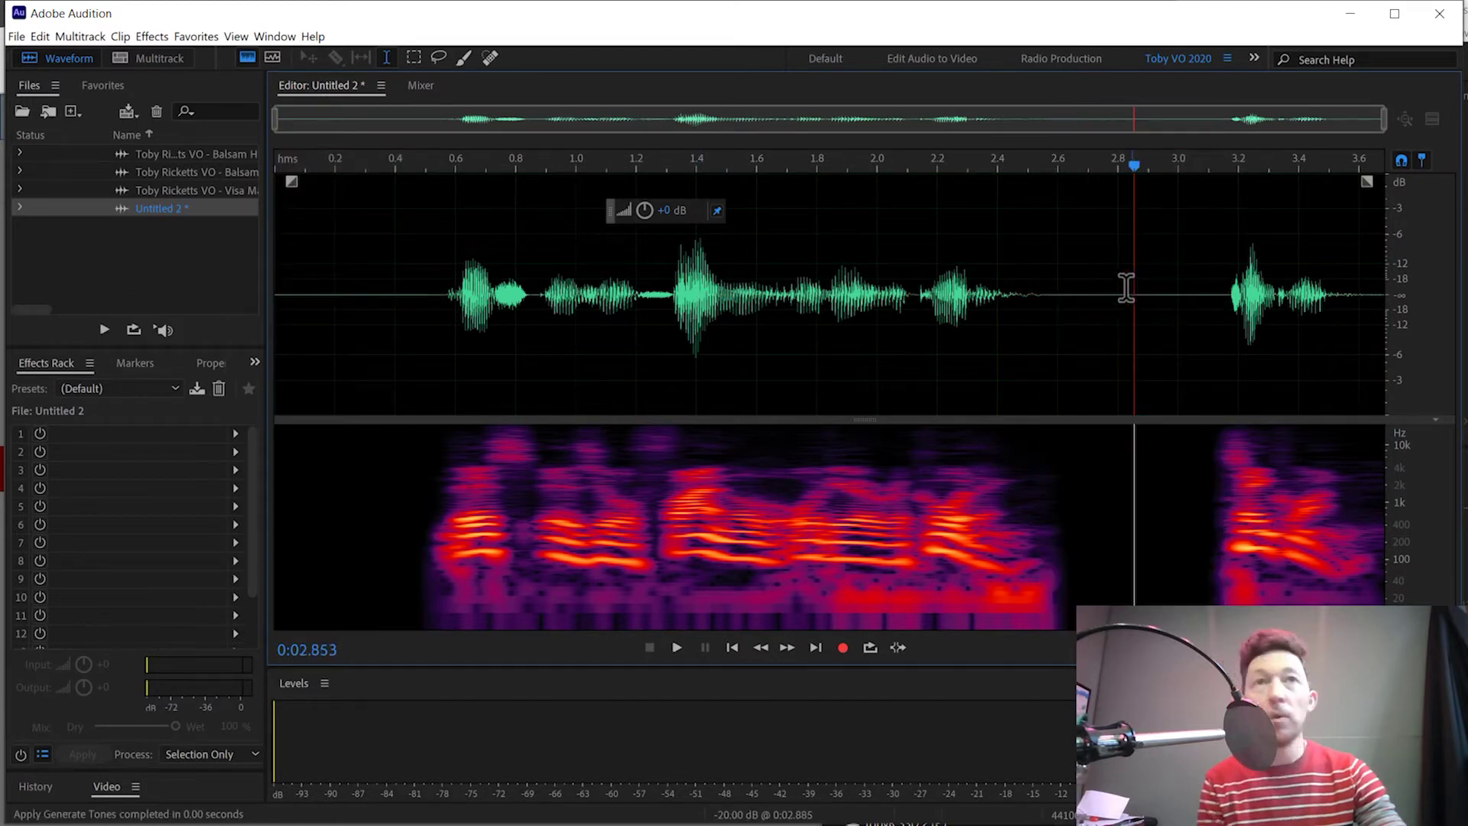
left_click(1063, 273)
key("space")
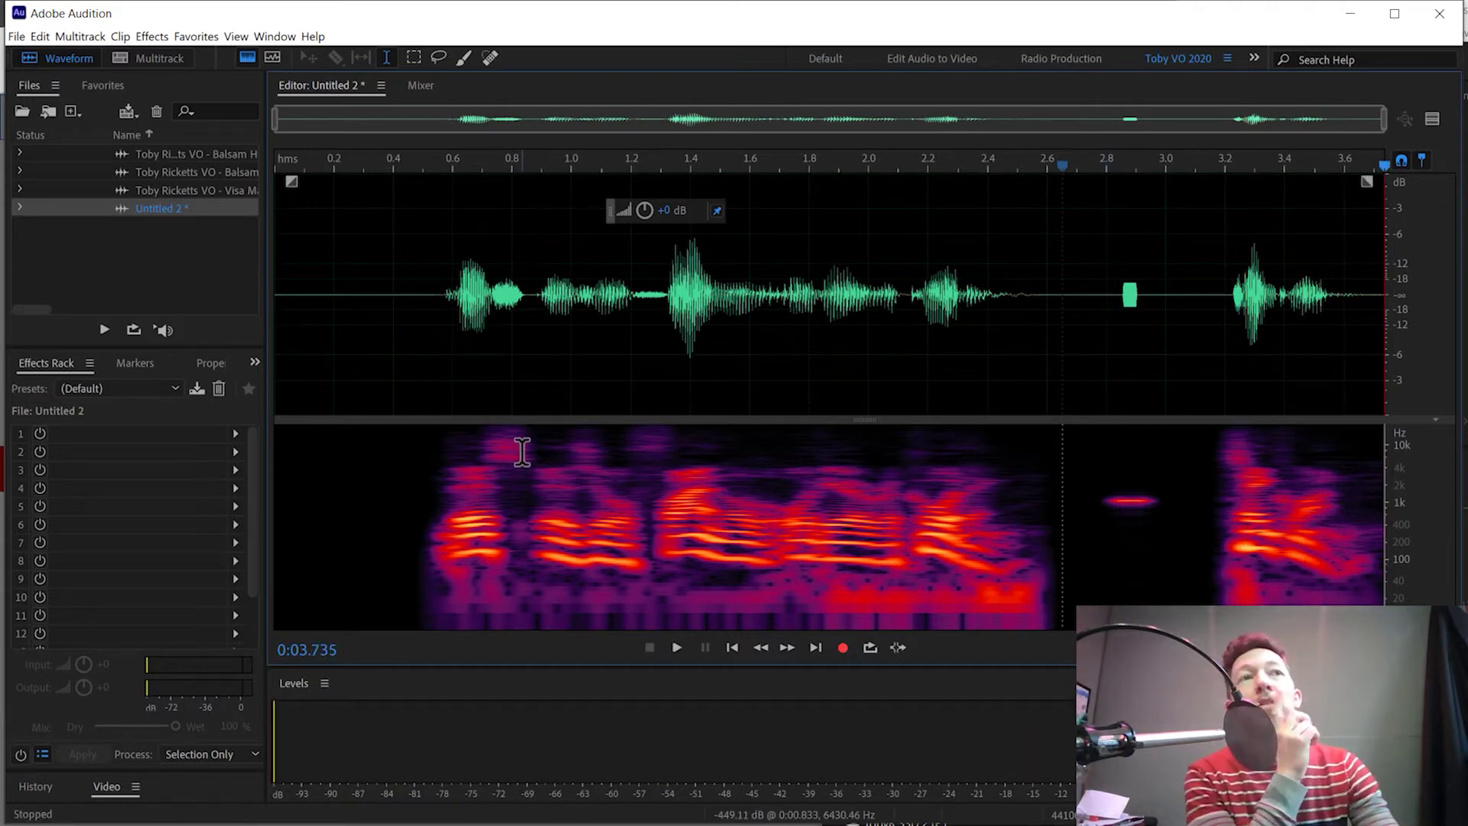
key("ctrl+s")
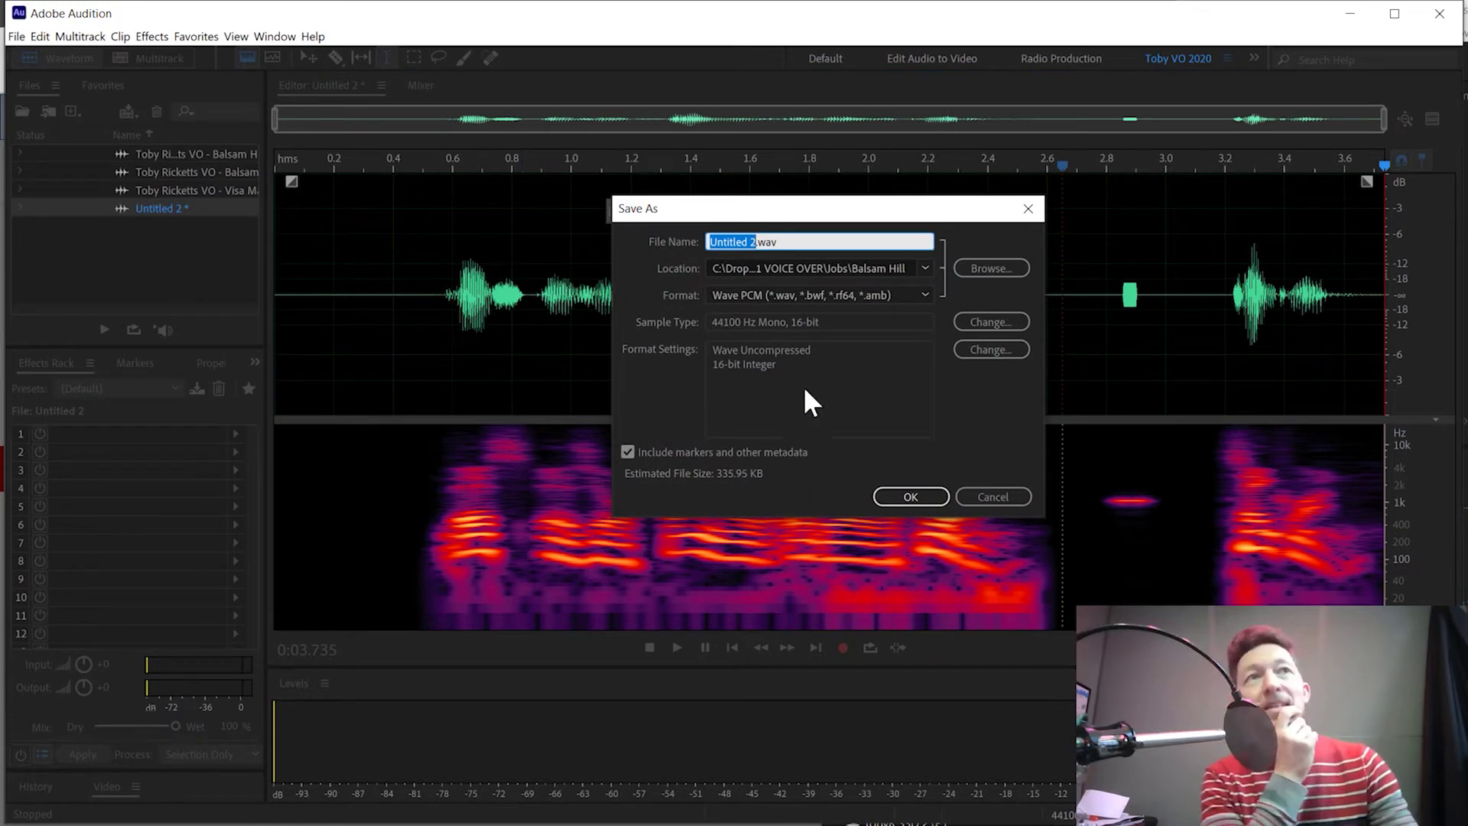
Set the save folder to 1 VOICE OVER > Jobs, keeping Untitled 2.wav as Wave PCM.
left_click(974, 267)
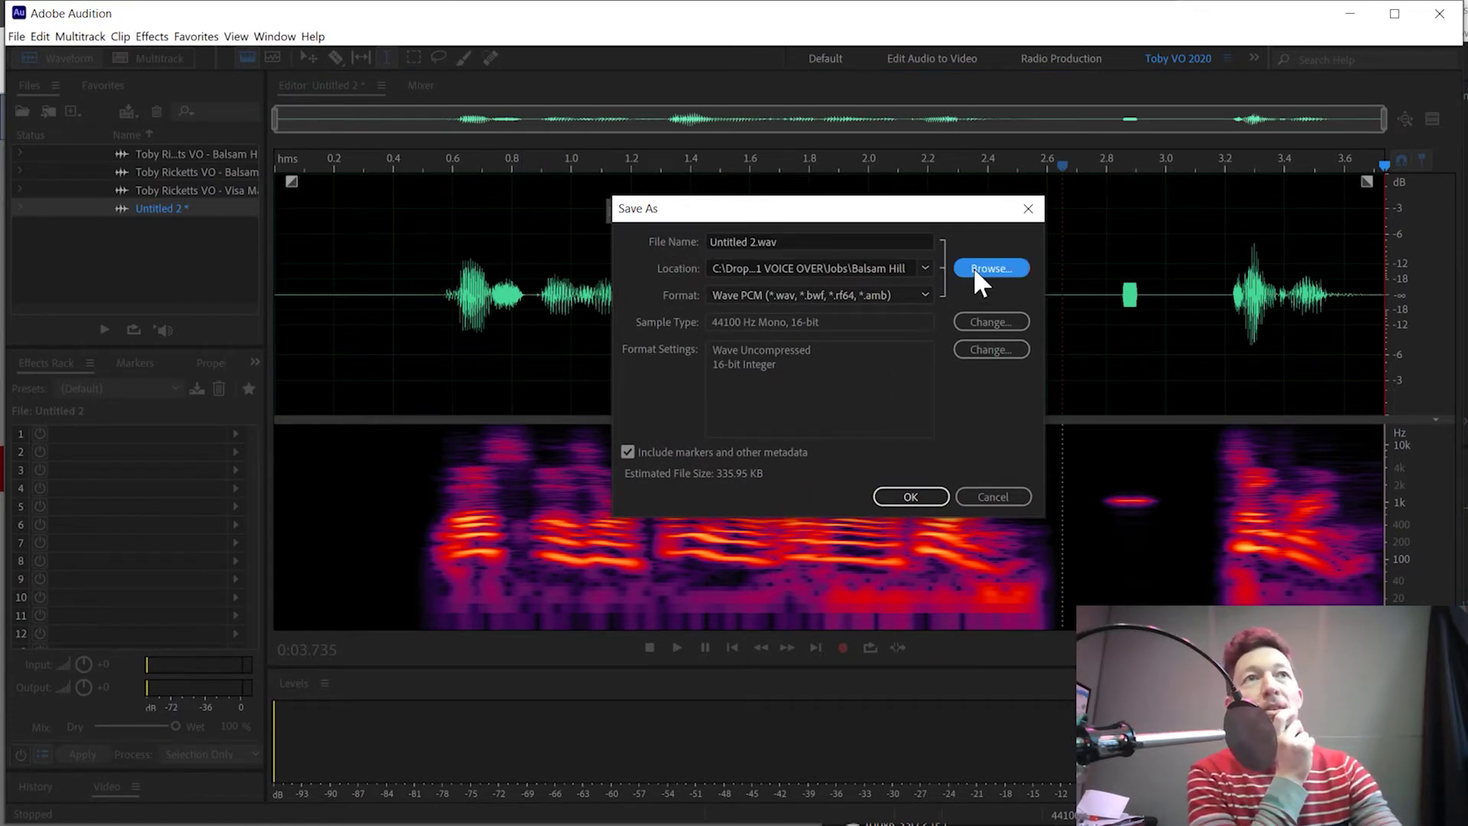
left_click(417, 90)
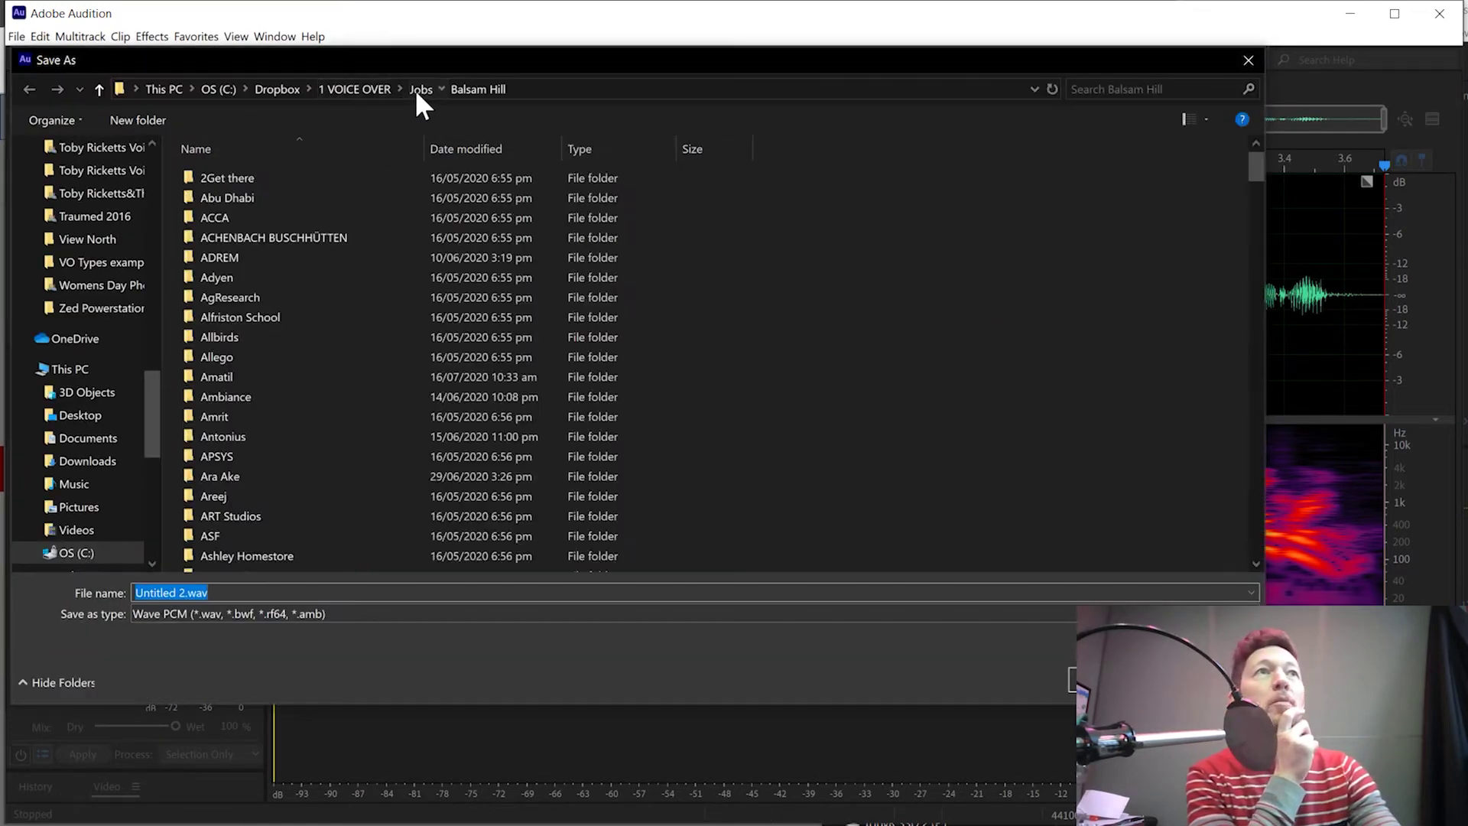
scroll(325, 333, "down", 5)
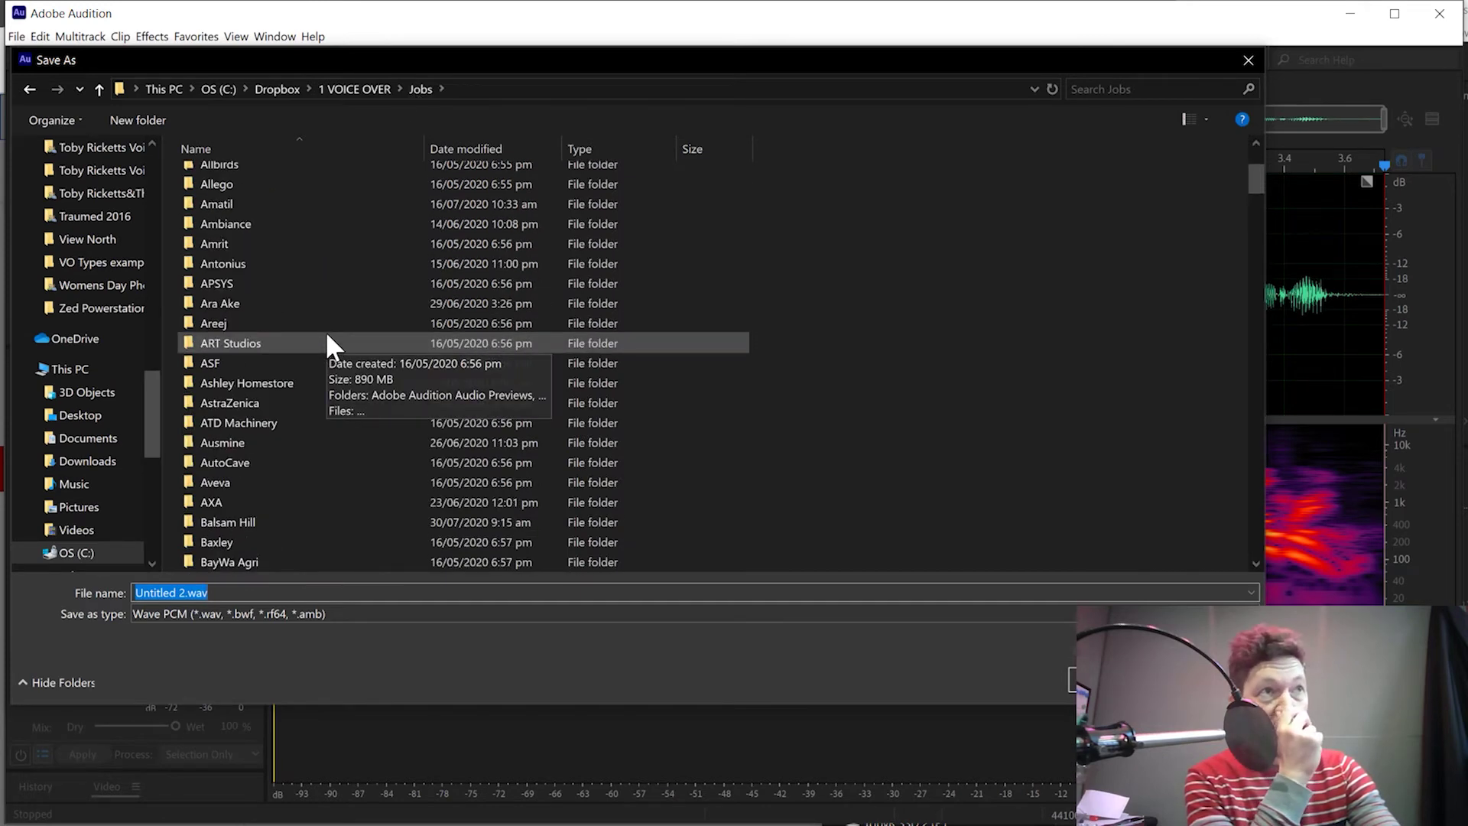
scroll(328, 331, "down", 18)
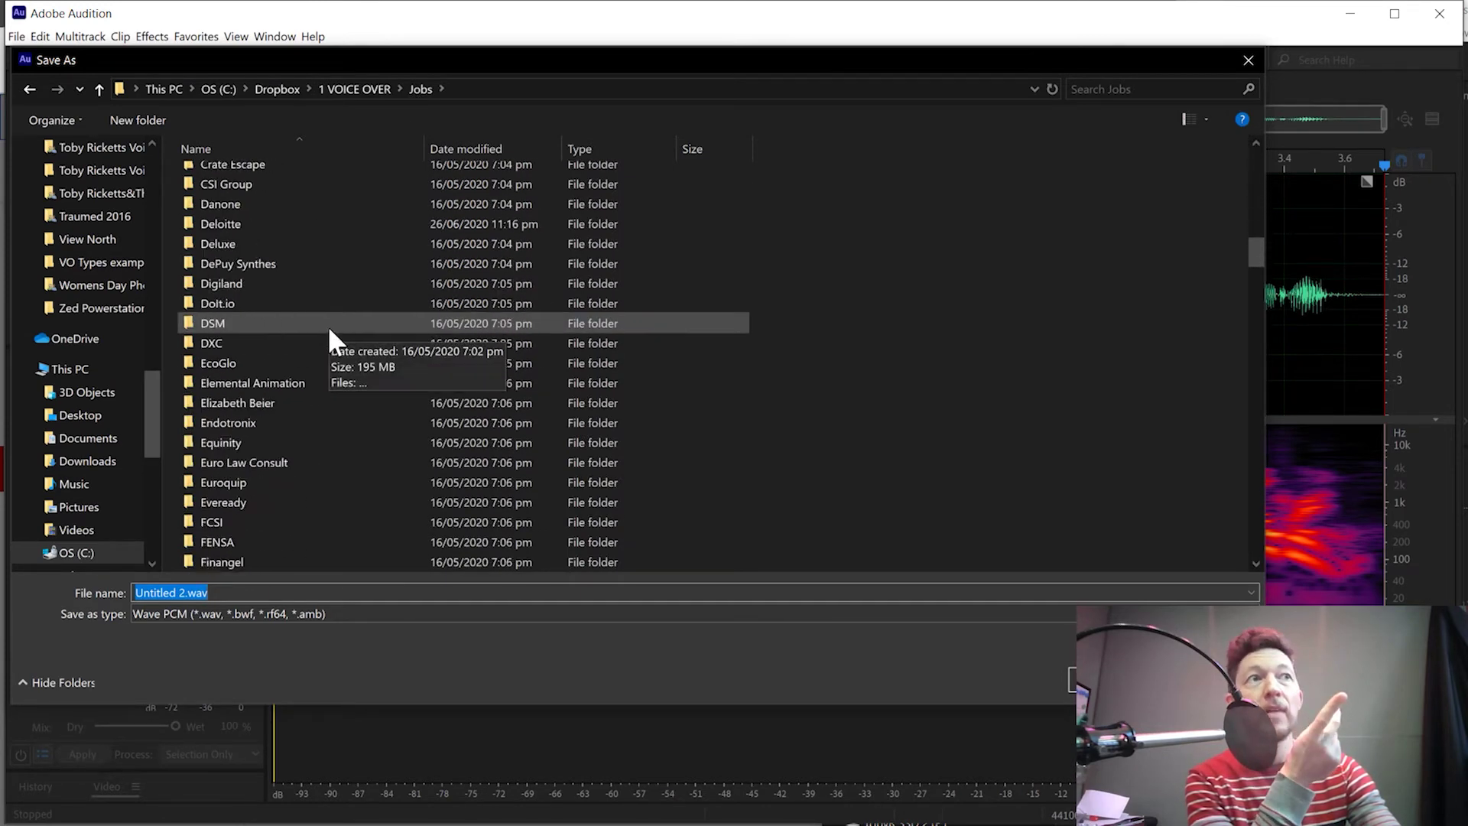
scroll(329, 325, "up", 5)
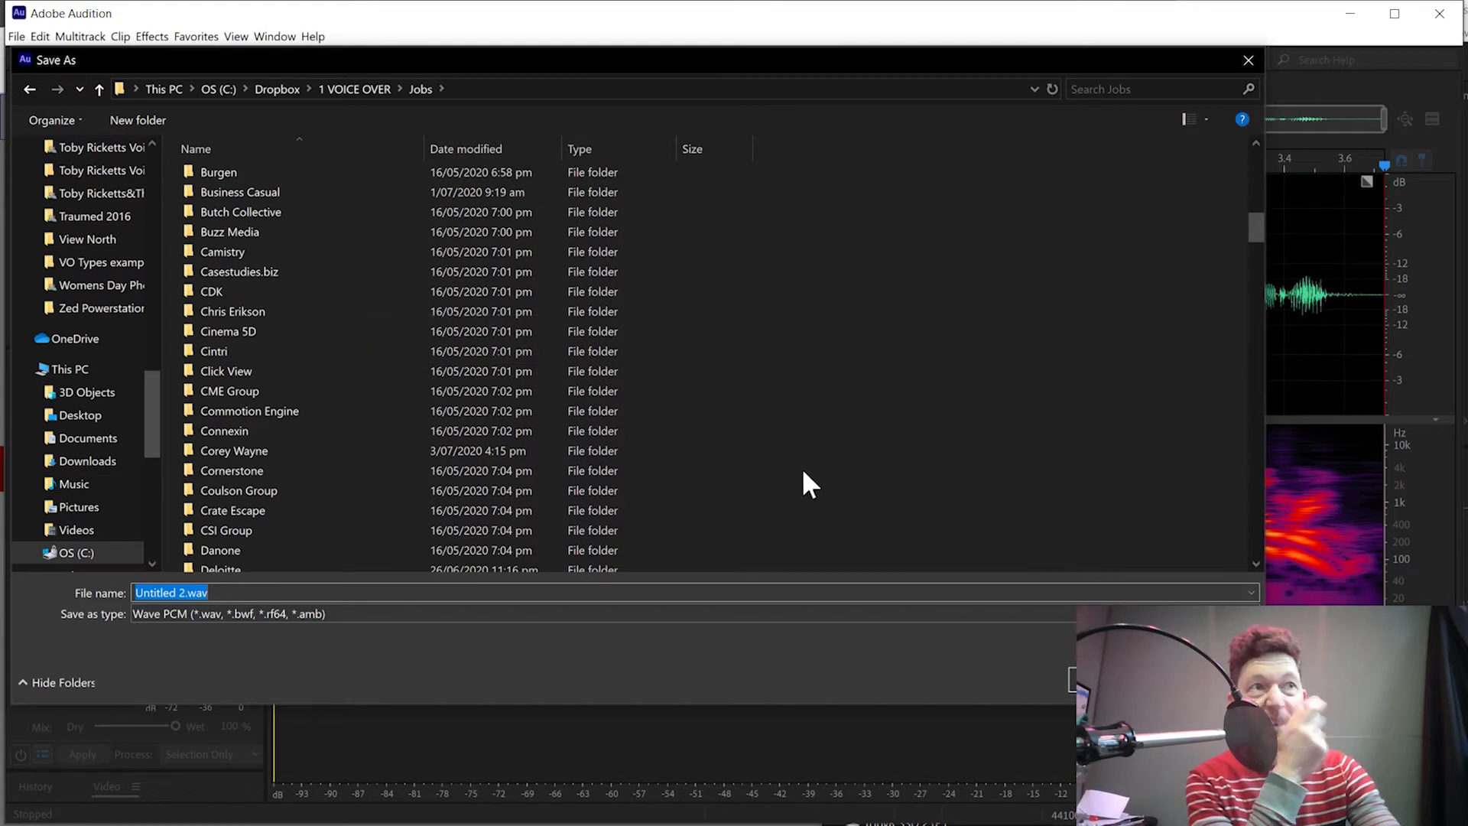
left_click(186, 594)
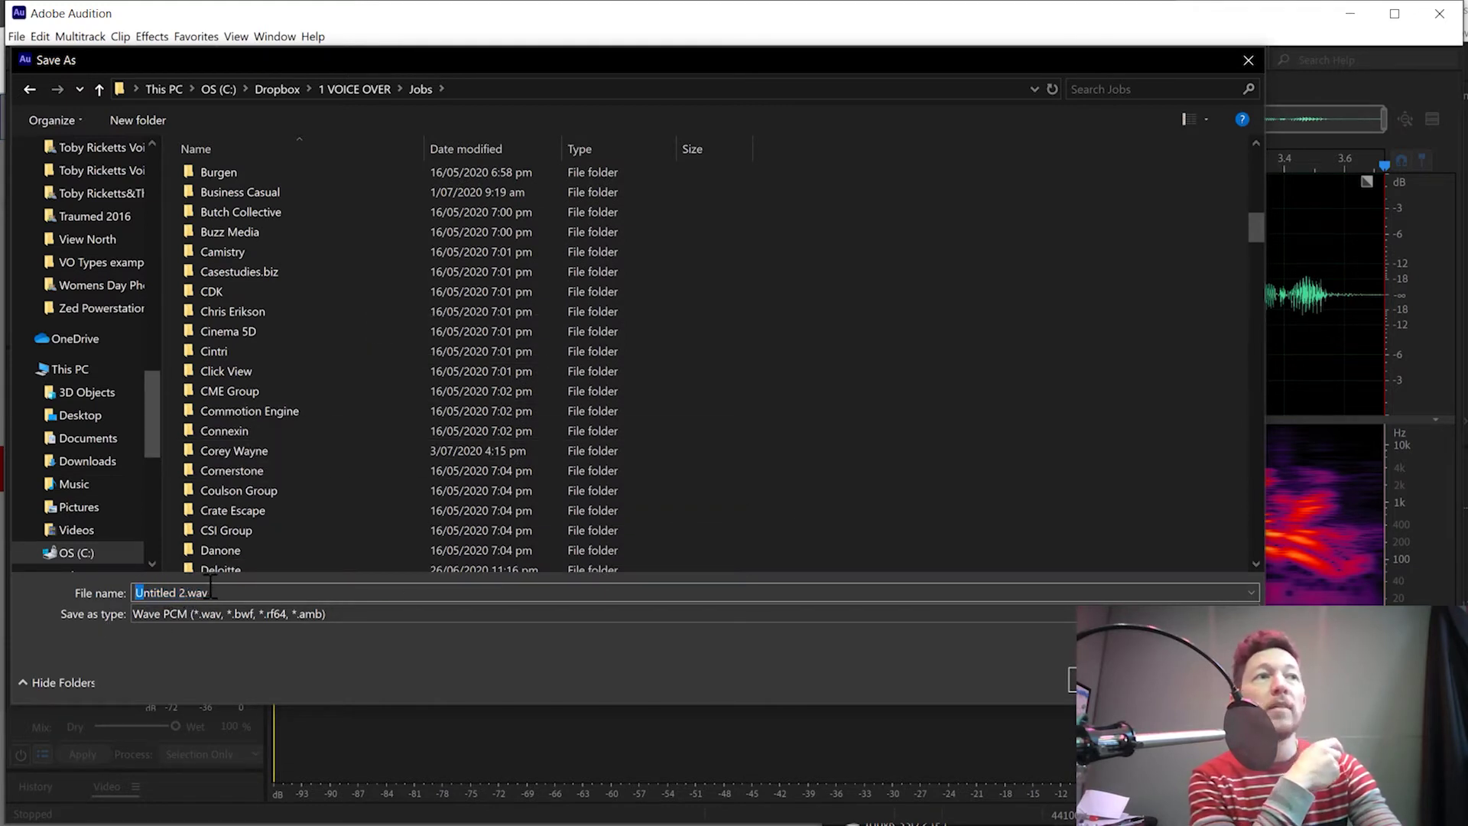
left_click_drag(187, 594, 122, 601)
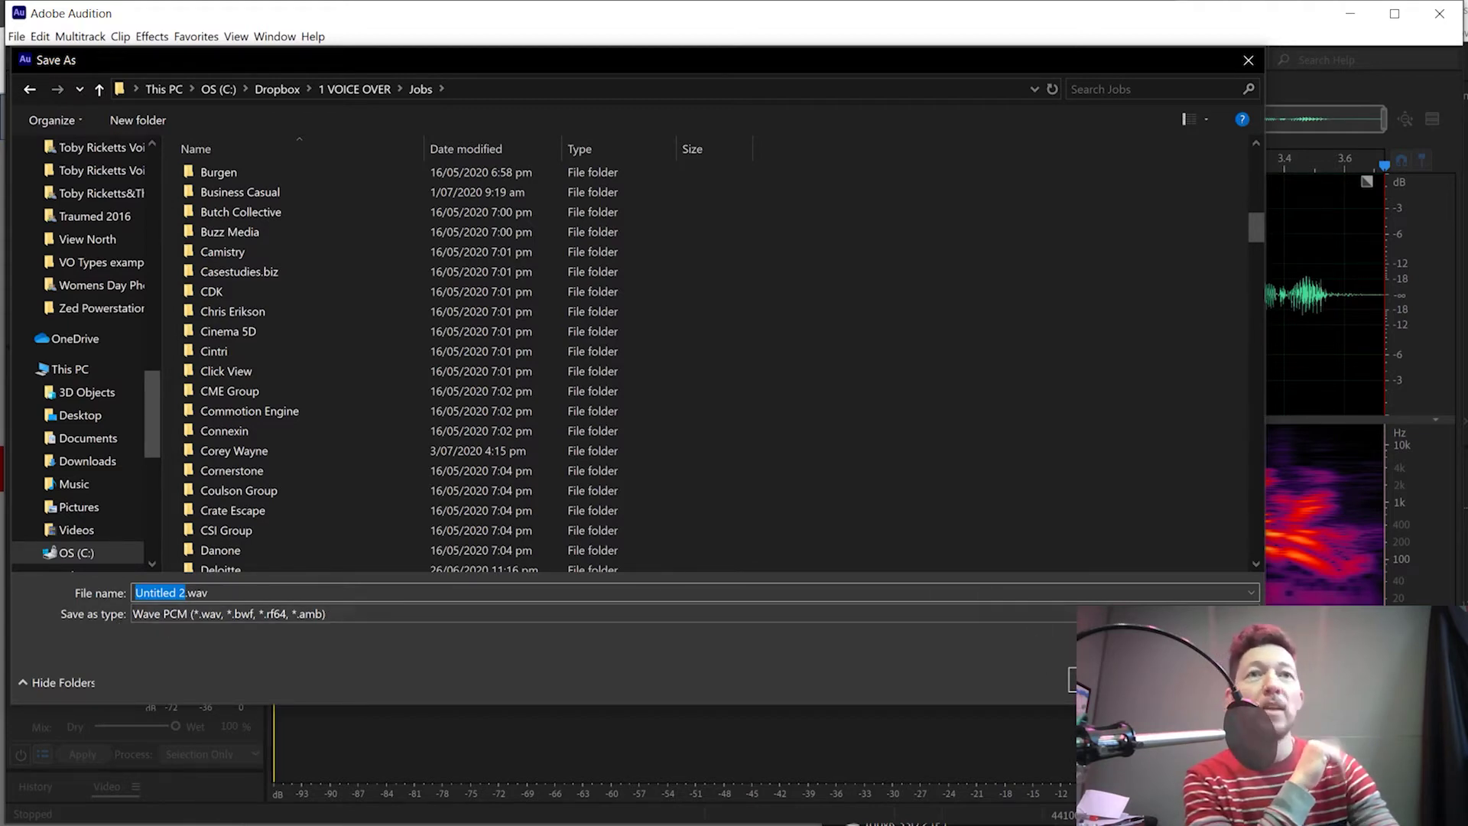
key("Escape")
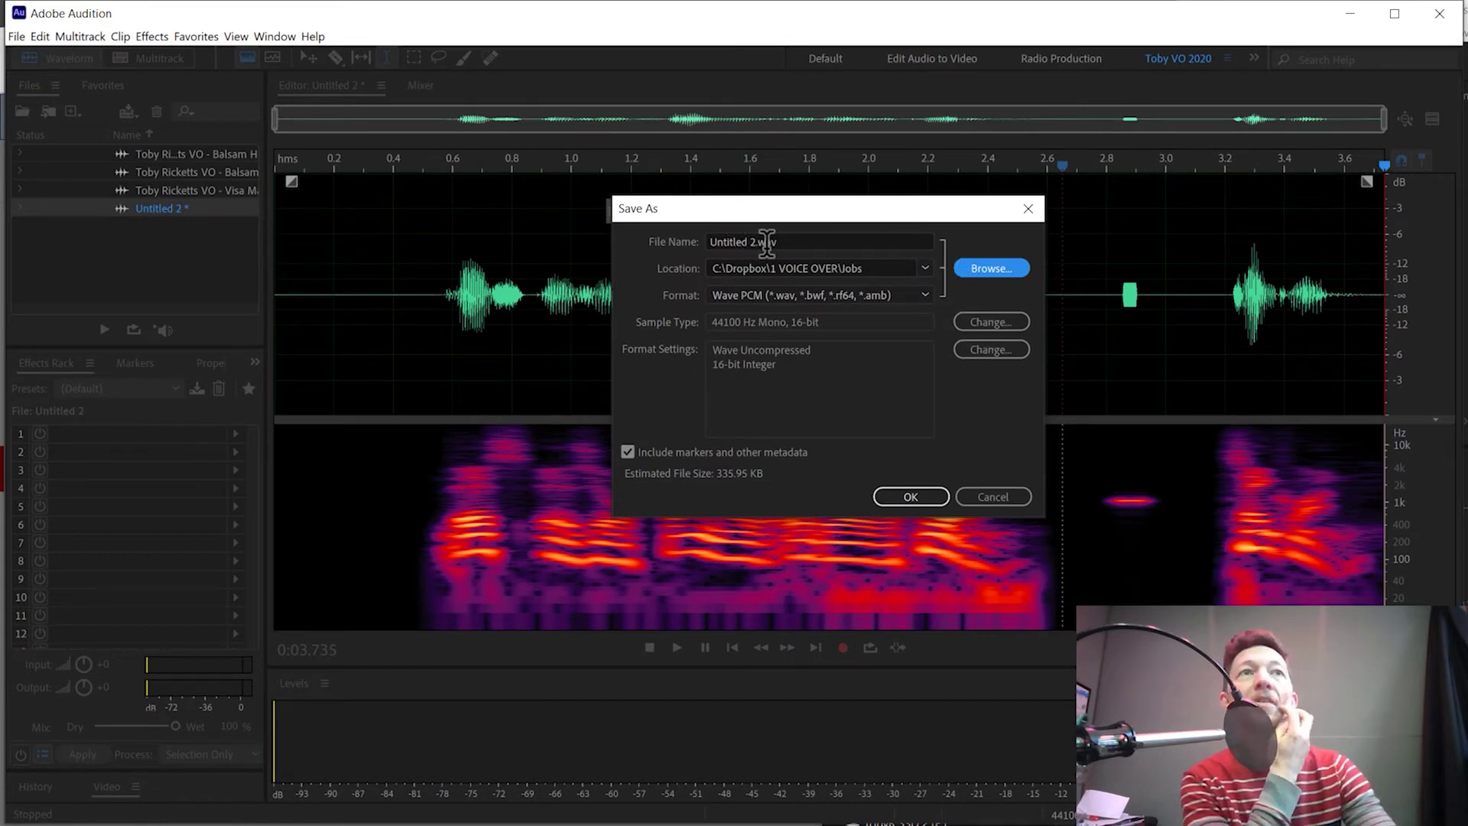
left_click(1000, 358)
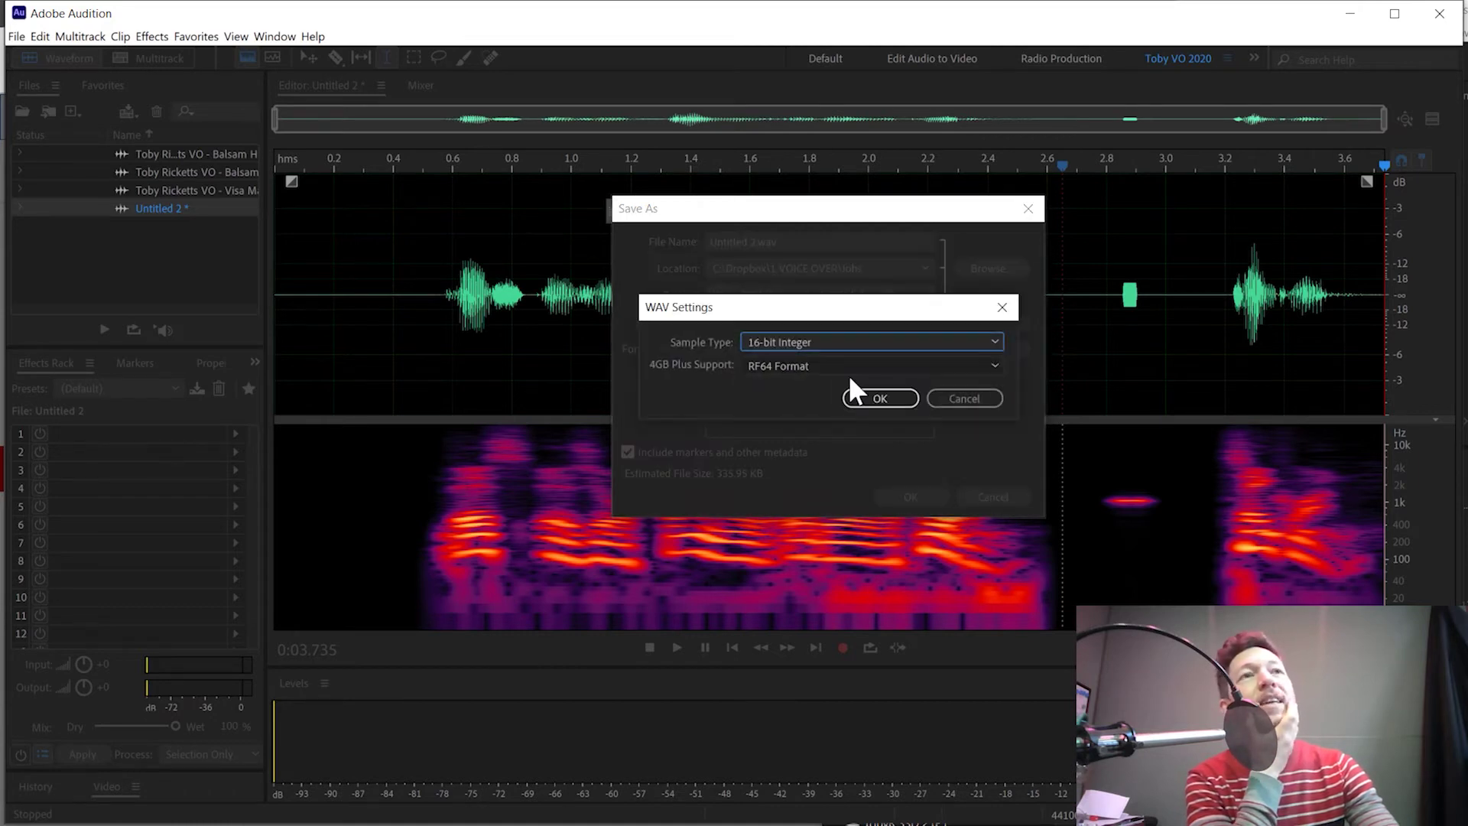
left_click(963, 399)
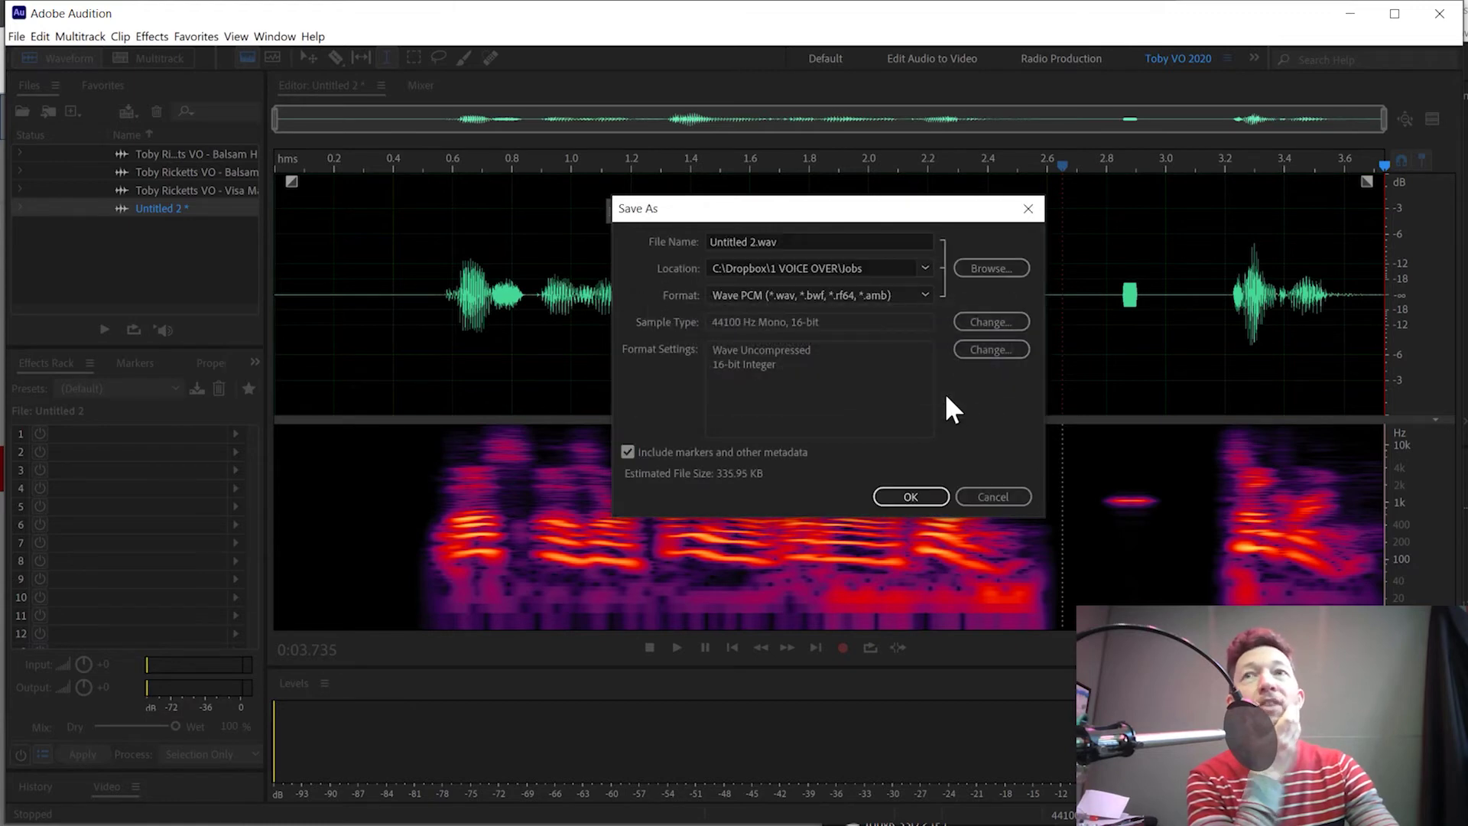